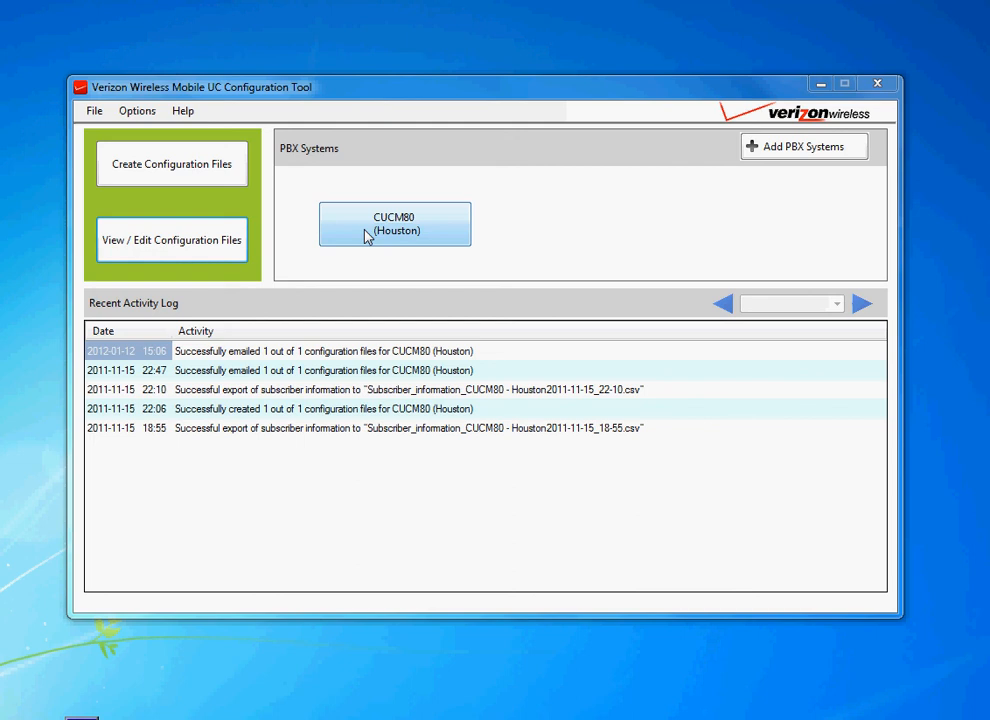
Step: Open the CUCM80 (Houston) PBX system and review its general information and network configuration settings
{"action": "left_click", "coordinate": [368, 232]}
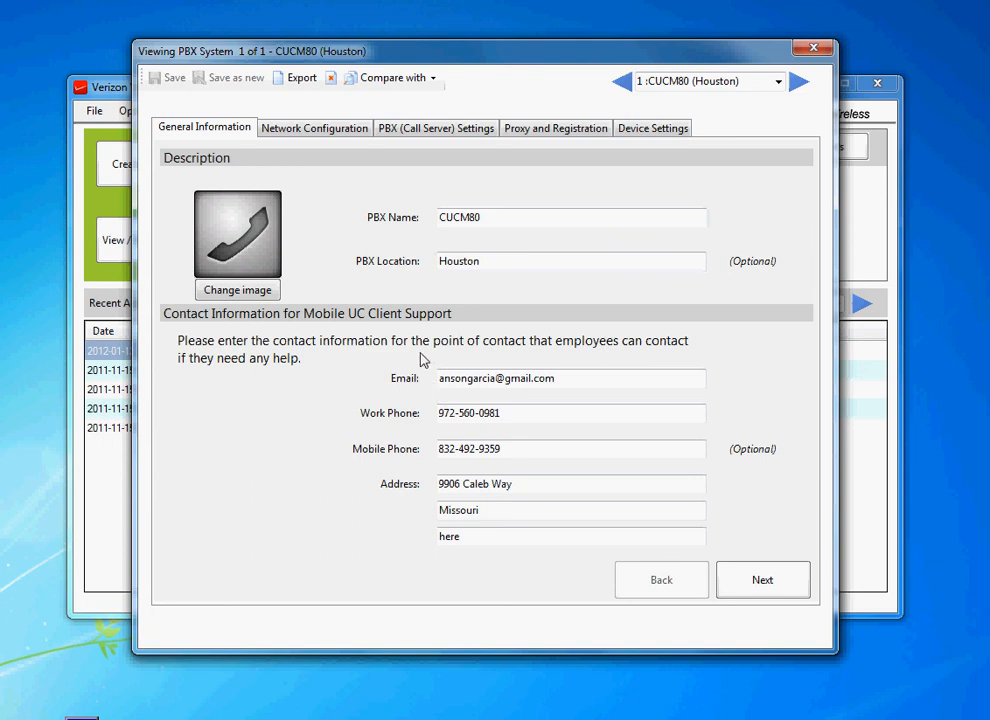
{"action": "left_click", "coordinate": [440, 410]}
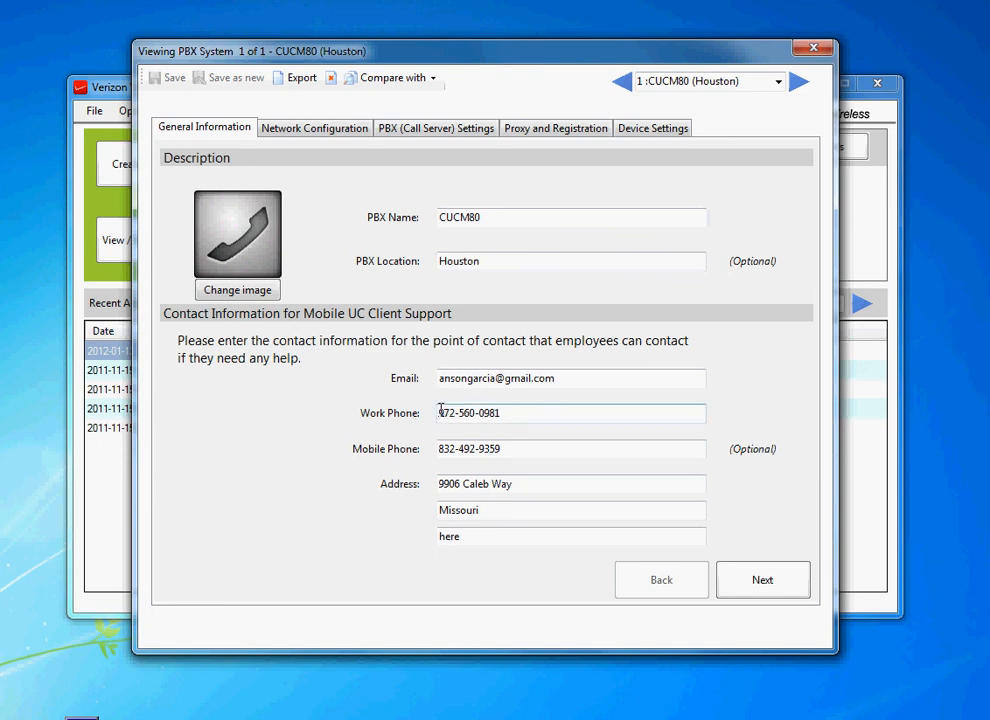
{"action": "left_click", "coordinate": [305, 135]}
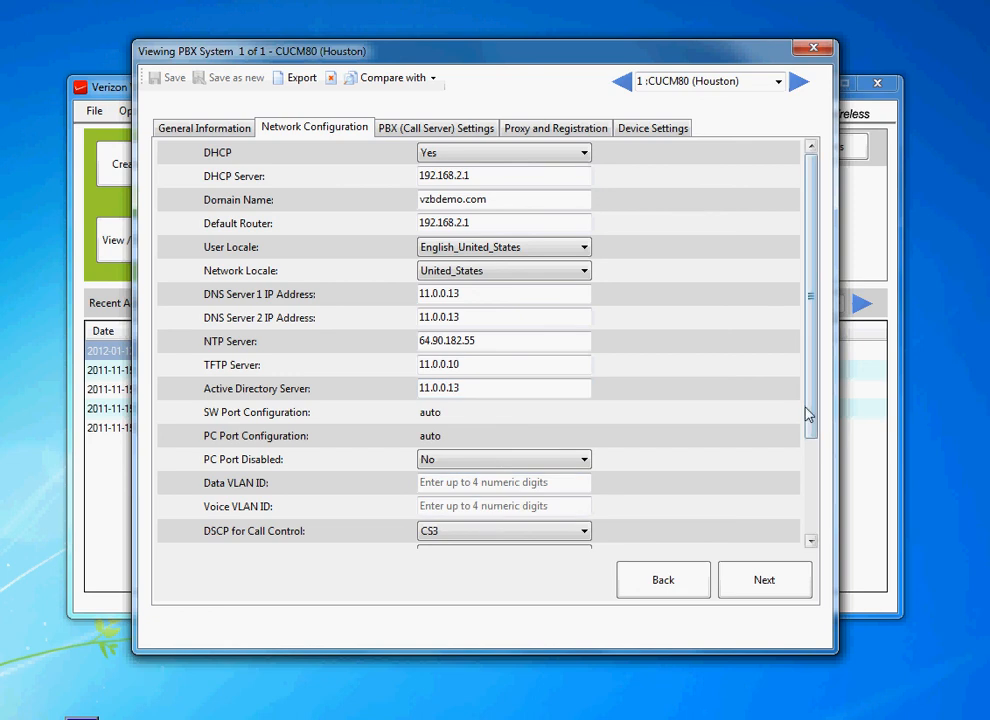
{"action": "left_click_drag", "start_coordinate": [805, 410], "coordinate": [796, 510]}
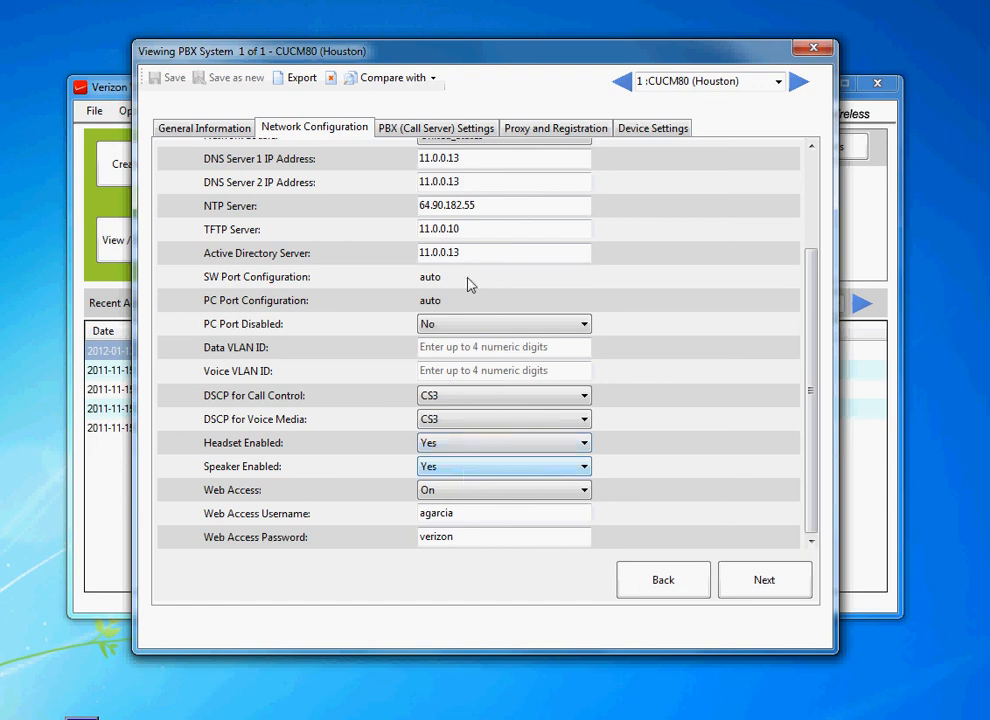
Step: Review the PBX (Call Server) Settings, such as the enterprise access number, VM pilot number, PBX address and SIP ports
{"action": "left_click", "coordinate": [401, 135]}
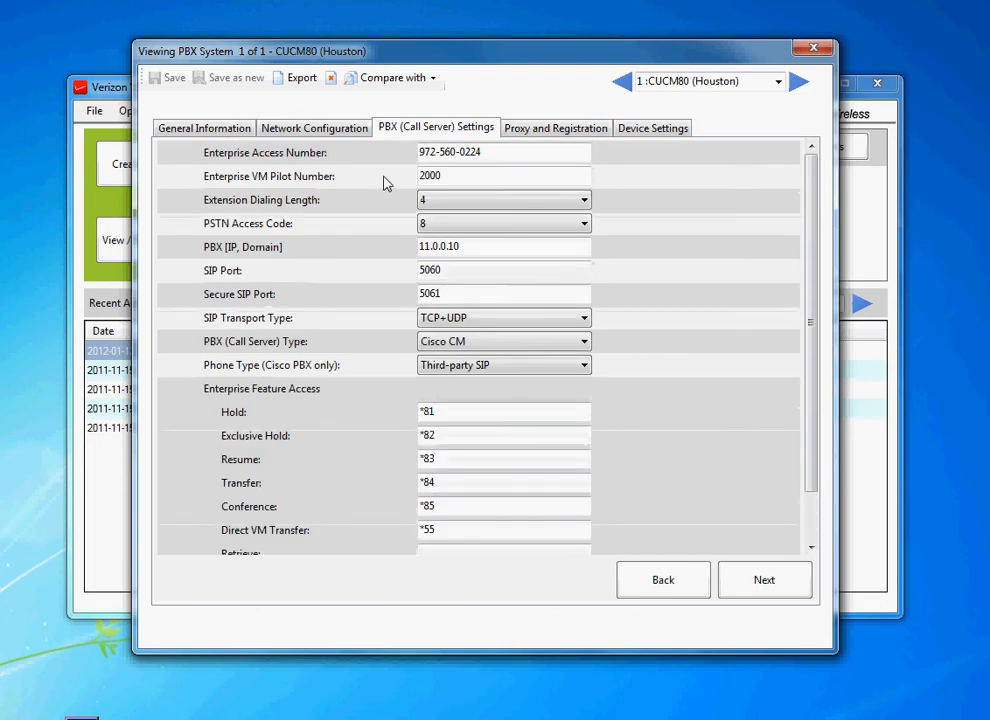
{"action": "left_click", "coordinate": [325, 132]}
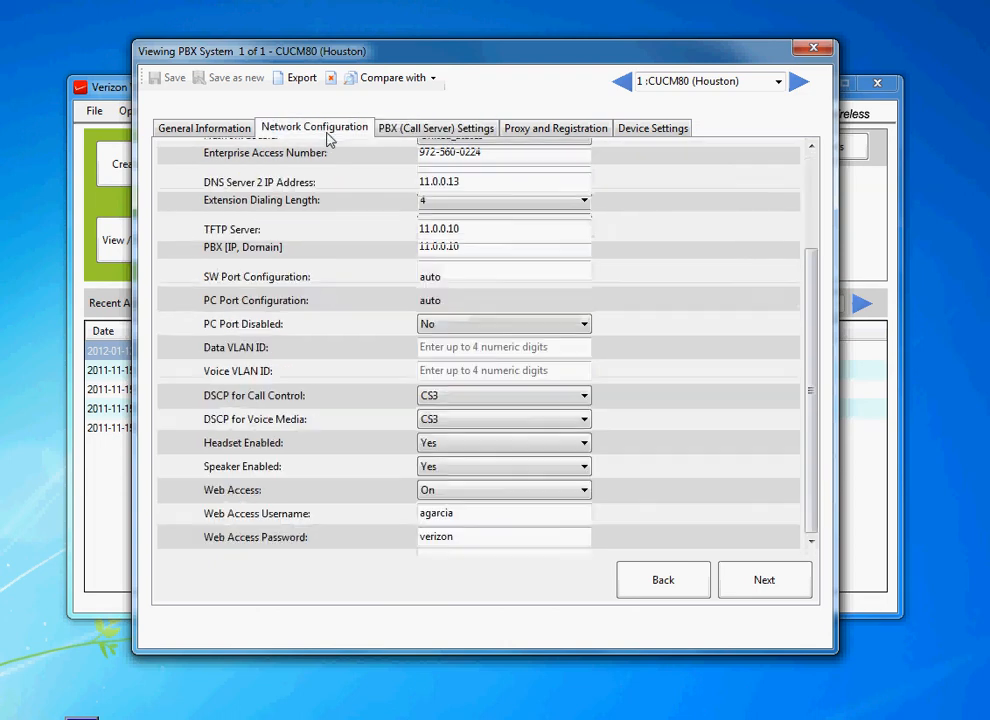
{"action": "left_click", "coordinate": [421, 131]}
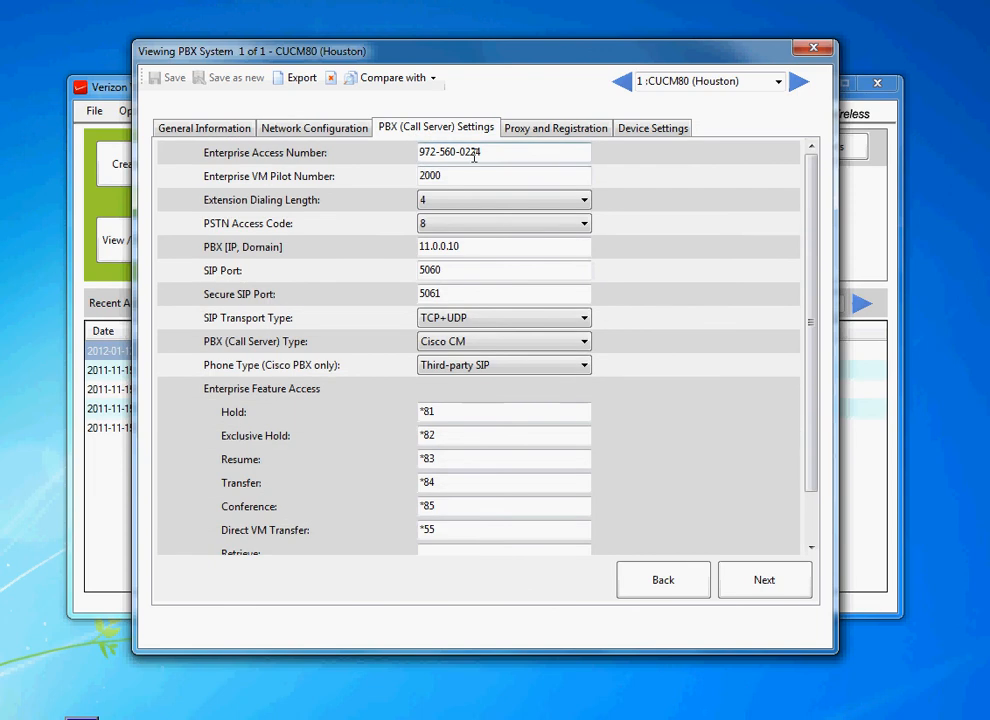
{"action": "left_click_drag", "start_coordinate": [478, 152], "coordinate": [398, 208]}
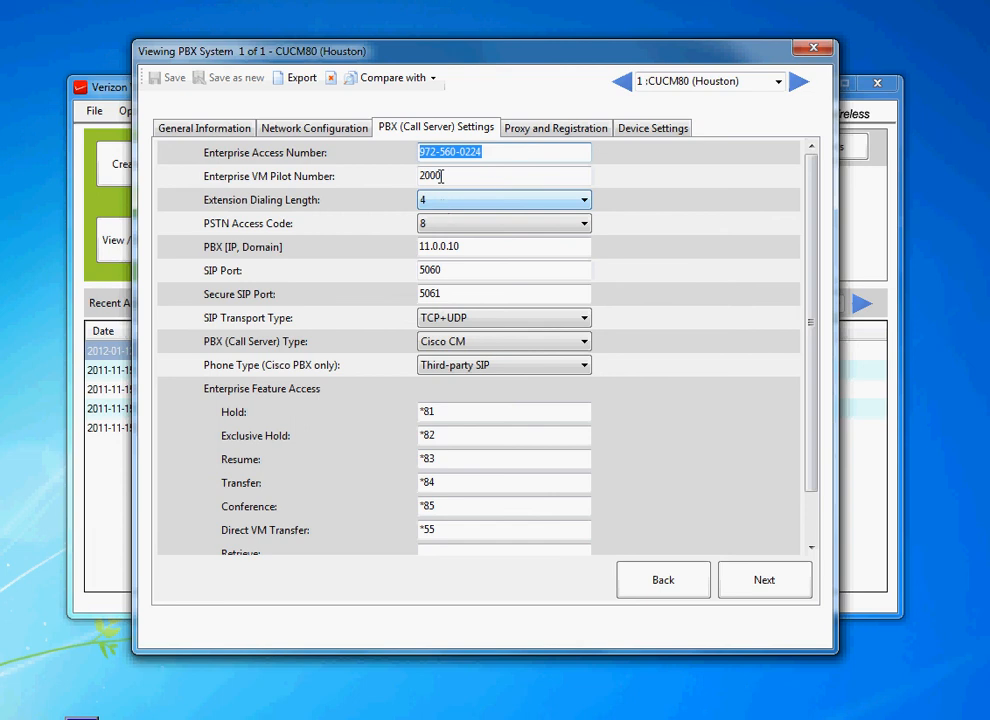
{"action": "key", "text": "Tab"}
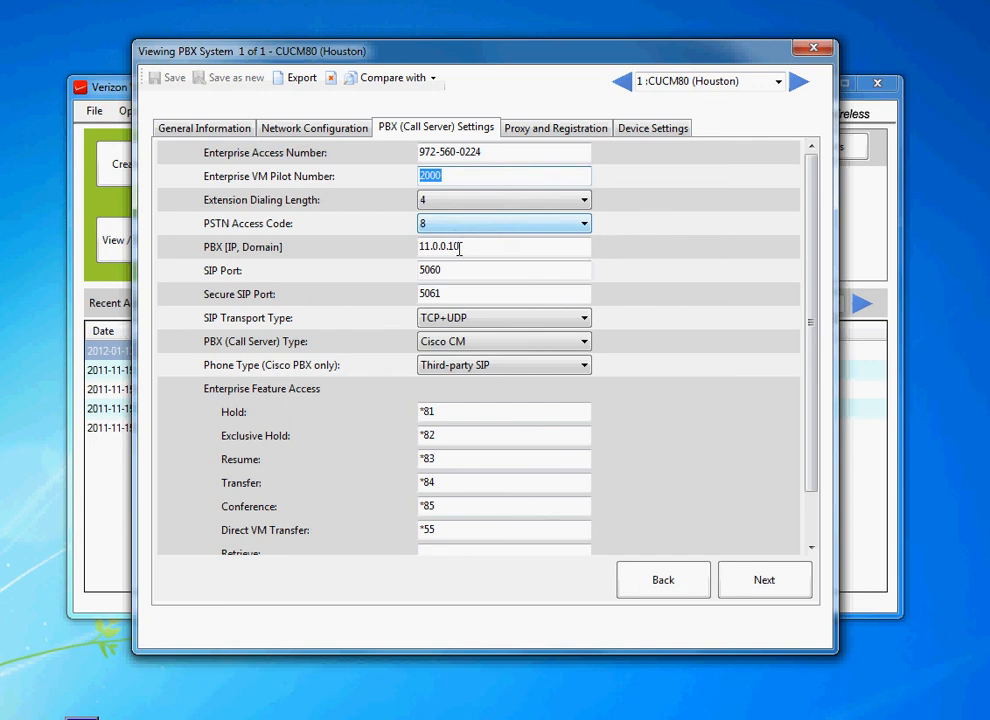
{"action": "left_click", "coordinate": [471, 247]}
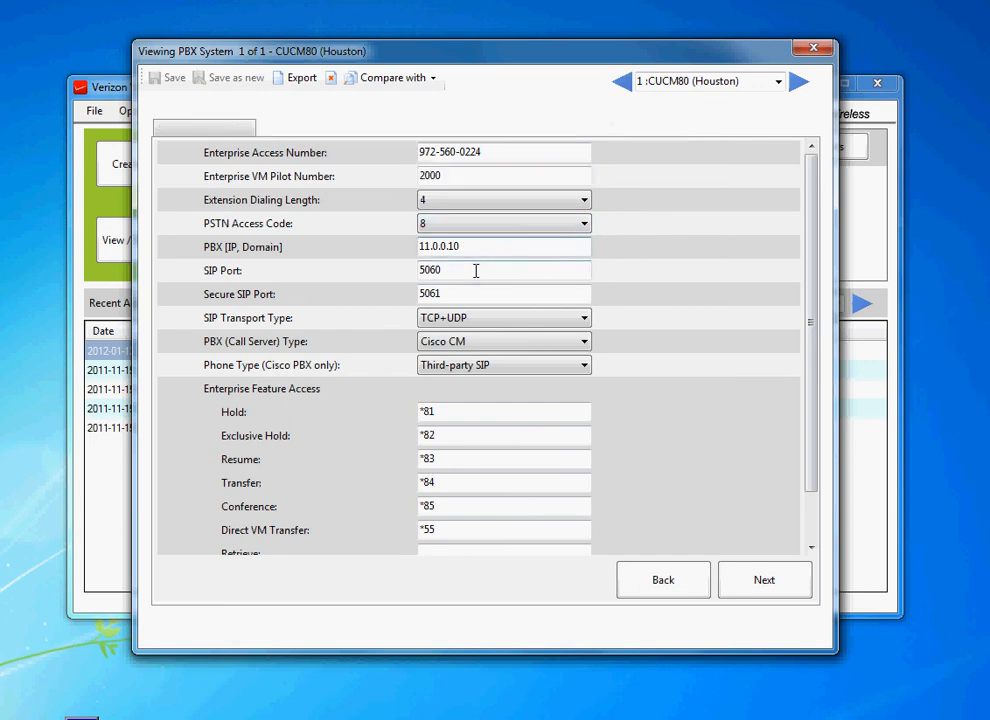
{"action": "left_click", "coordinate": [477, 294]}
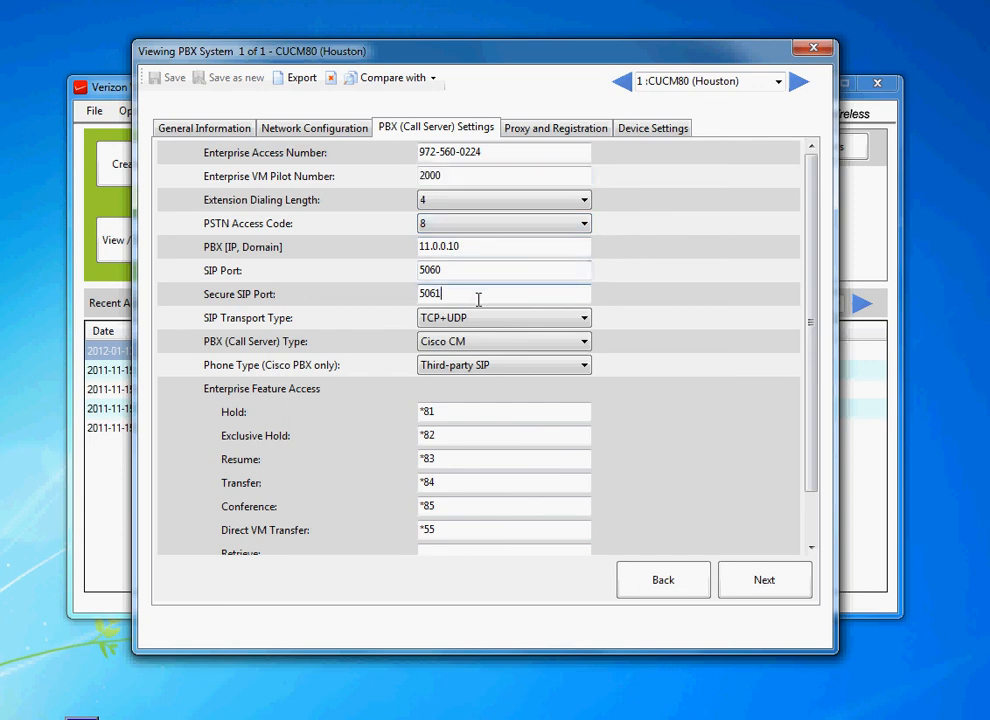
Step: Inspect the available PBX (Call Server) Type options and the Enterprise Feature Access codes
{"action": "left_click", "coordinate": [528, 346]}
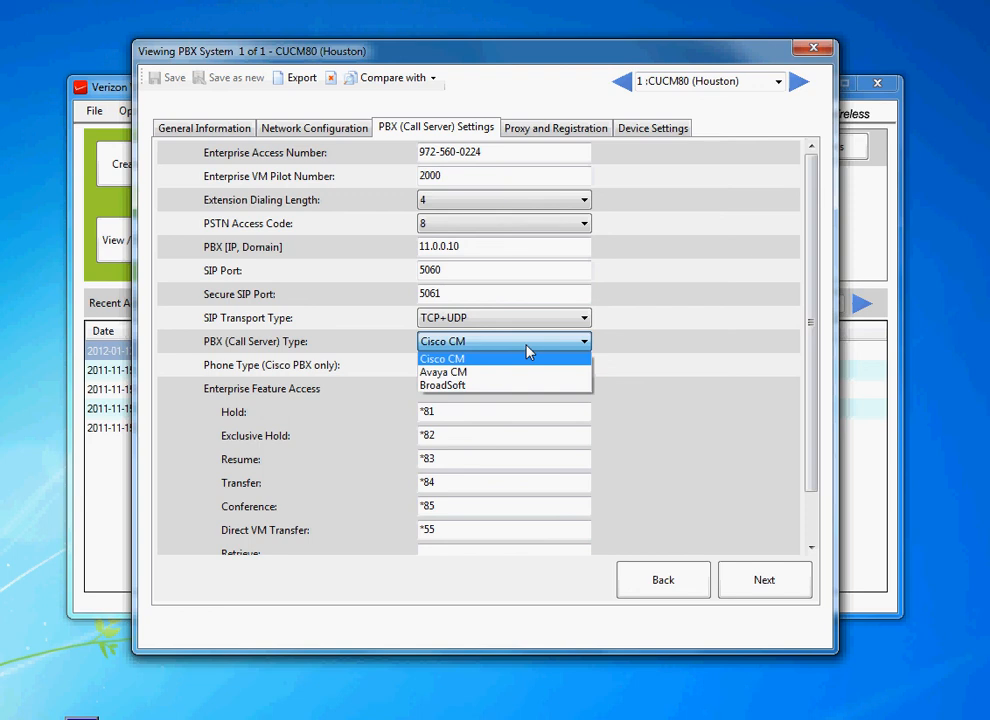
{"action": "left_click", "coordinate": [664, 337]}
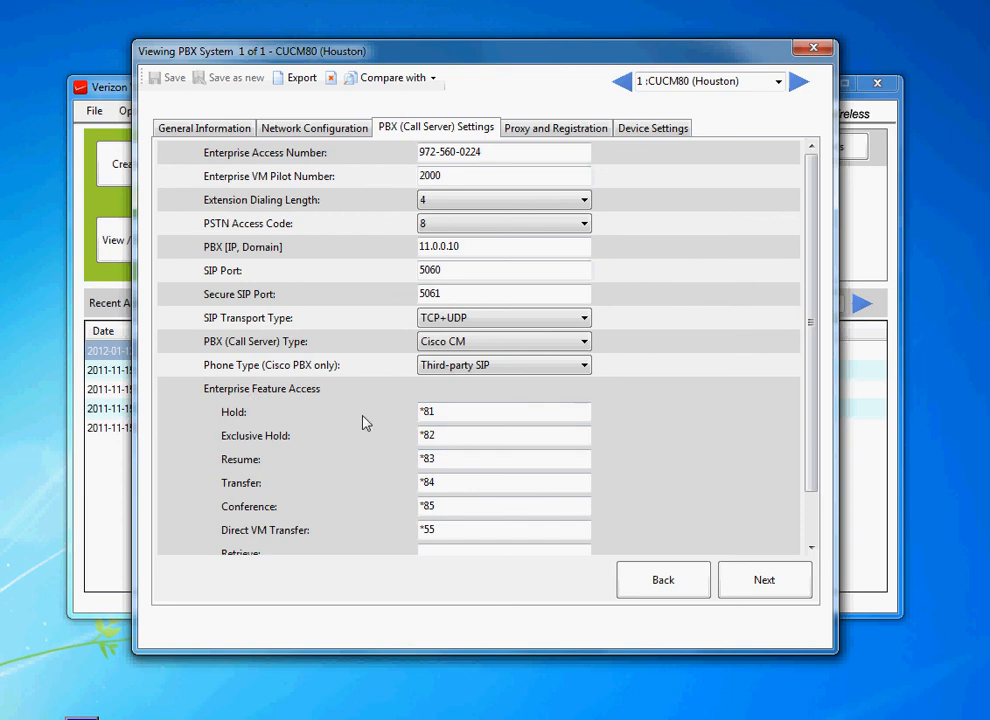
{"action": "scroll", "coordinate": [363, 416], "scroll_direction": "down", "scroll_amount": 2}
{"action": "scroll", "coordinate": [391, 423], "scroll_direction": "up", "scroll_amount": 2}
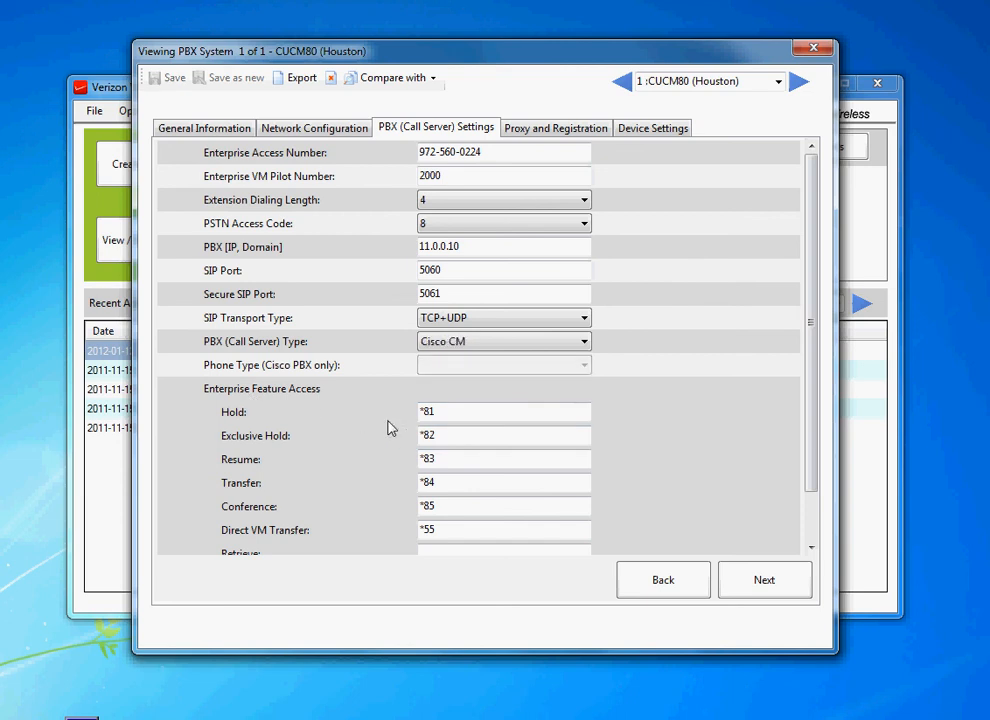
{"action": "left_click", "coordinate": [476, 459]}
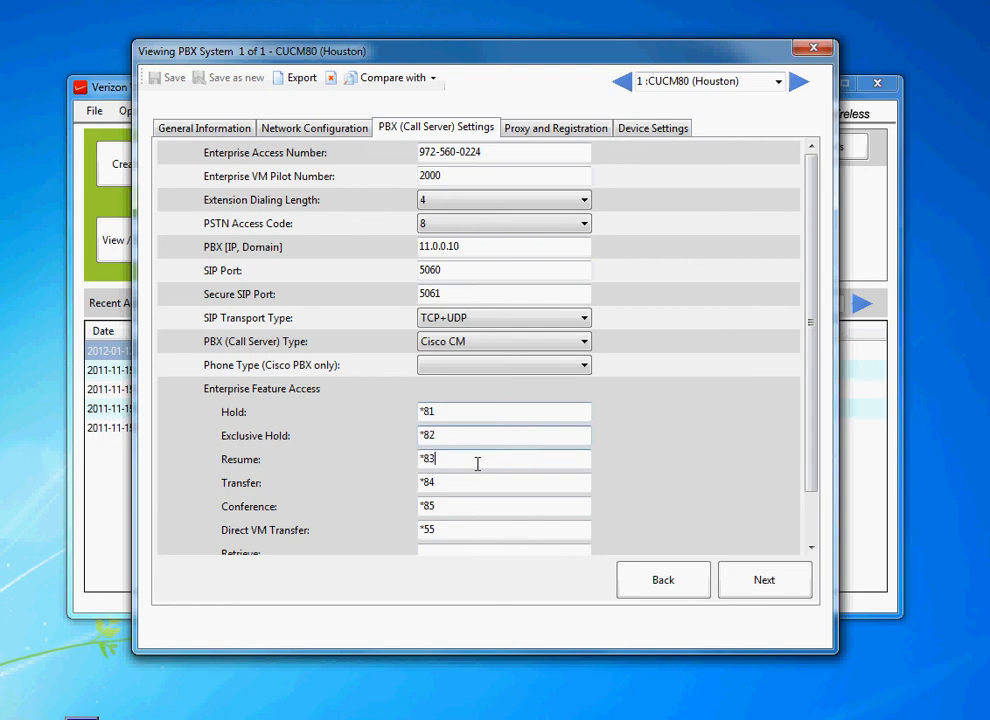
{"action": "left_click", "coordinate": [481, 528]}
{"action": "scroll", "coordinate": [818, 387], "scroll_direction": "down", "scroll_amount": 3}
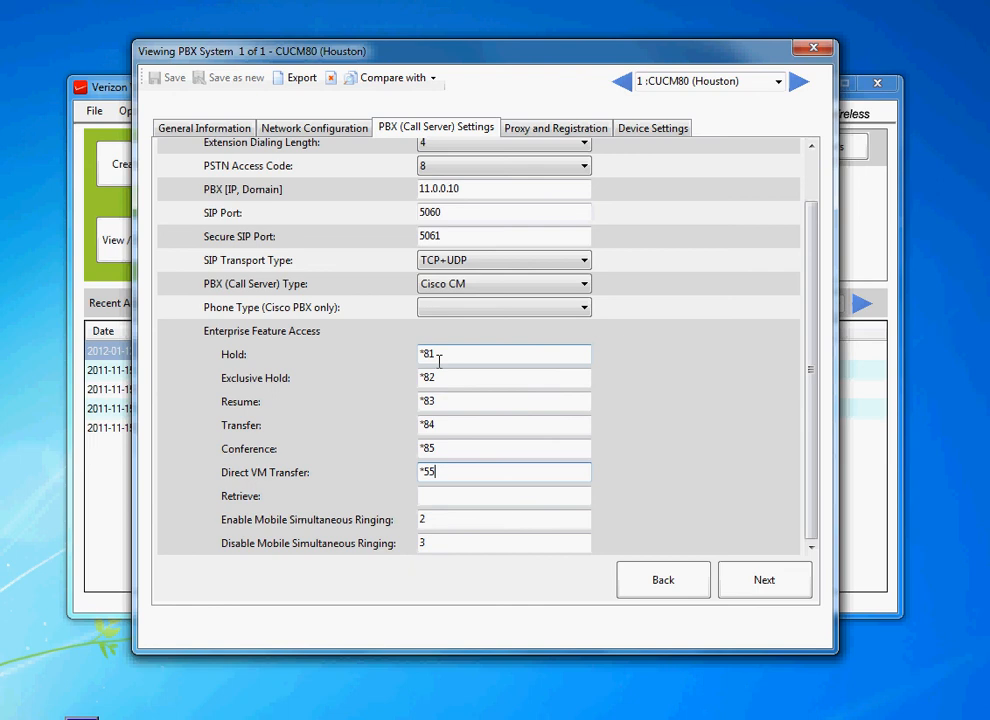
Step: Review the Proxy and Registration and Device Settings tabs, then close the PBX system viewer
{"action": "left_click", "coordinate": [557, 128]}
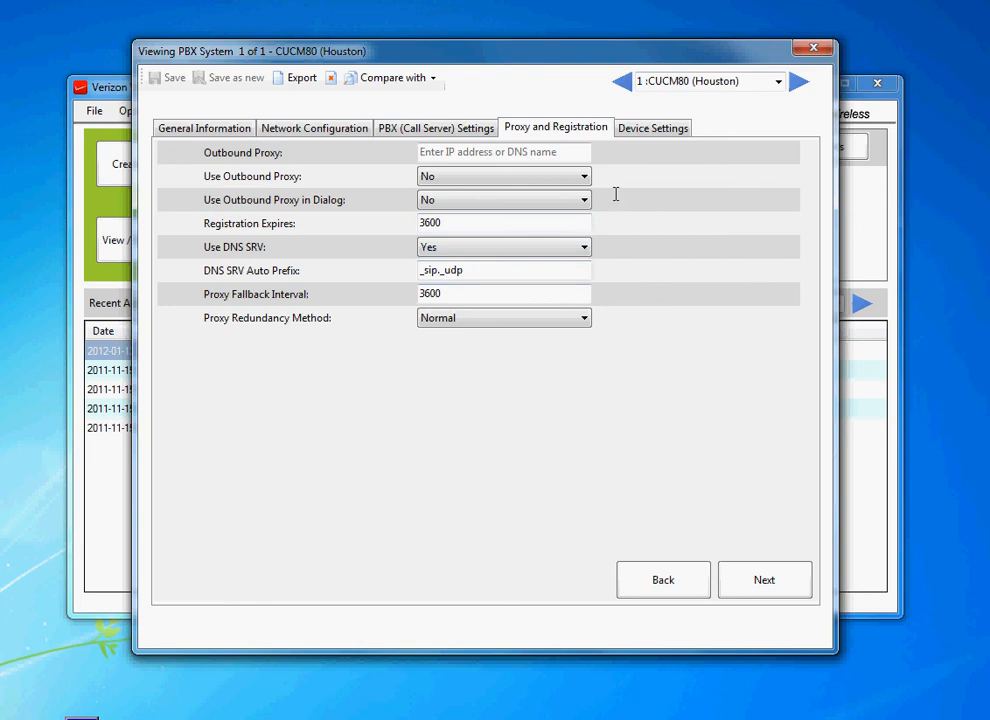
{"action": "left_click", "coordinate": [662, 129]}
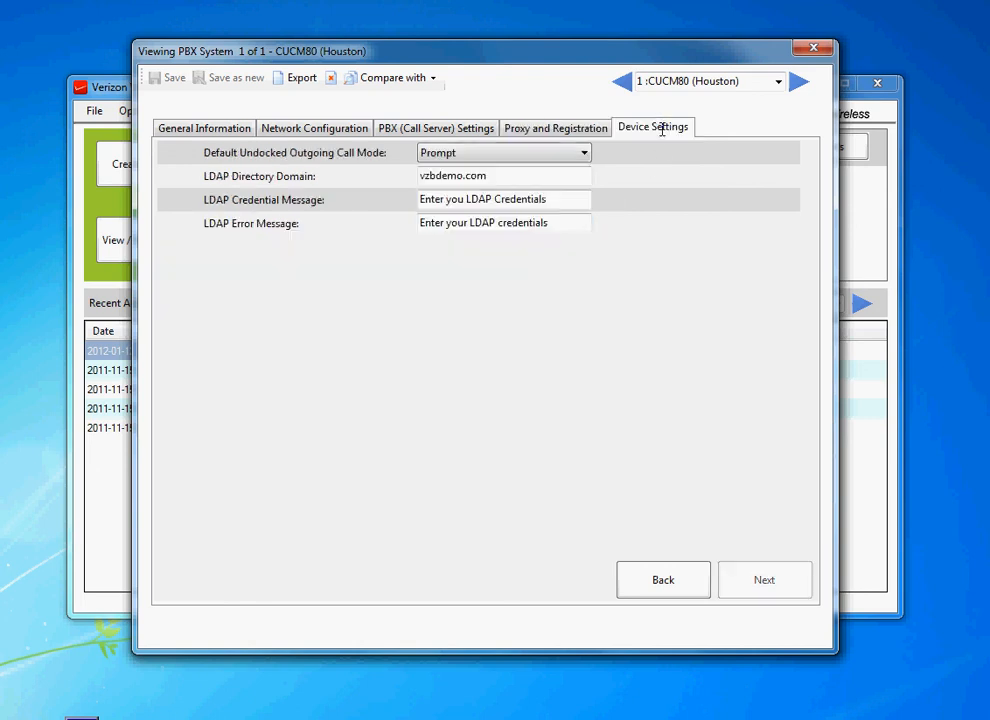
{"action": "left_click", "coordinate": [558, 130]}
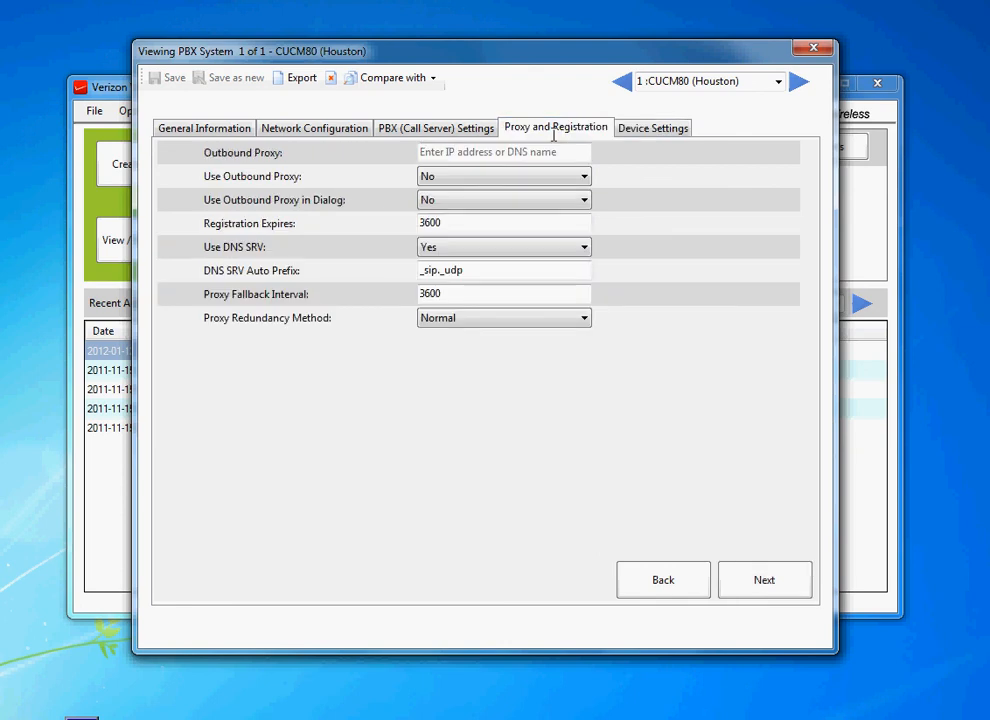
{"action": "left_click", "coordinate": [457, 131]}
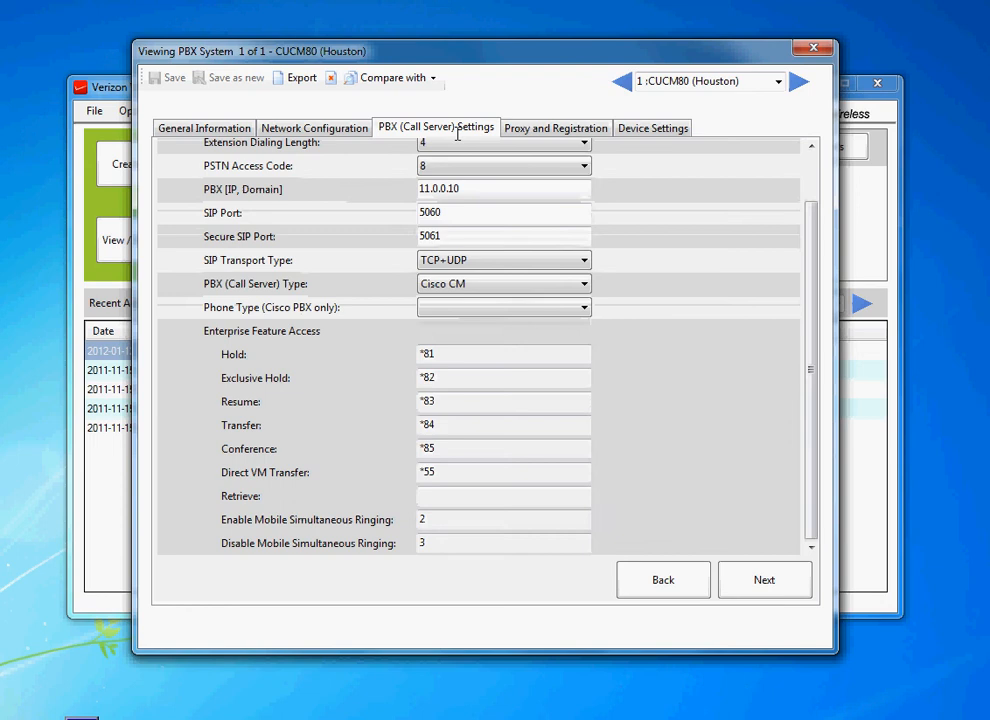
{"action": "left_click", "coordinate": [306, 131]}
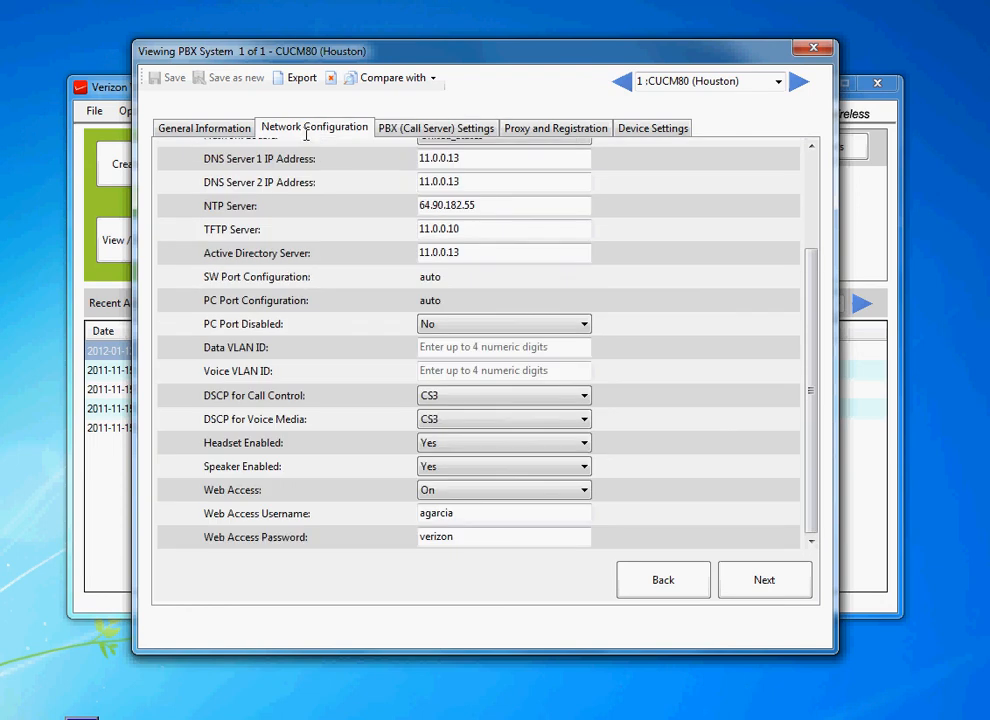
{"action": "left_click", "coordinate": [228, 128]}
{"action": "left_click", "coordinate": [308, 124]}
{"action": "left_click", "coordinate": [420, 126]}
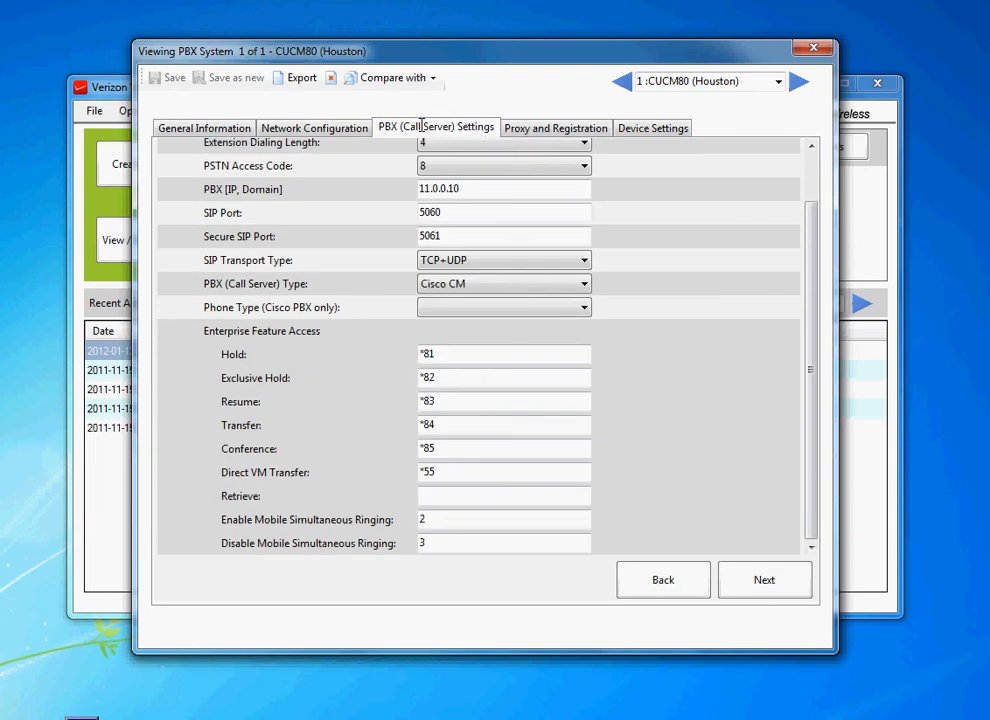
{"action": "left_click", "coordinate": [540, 129]}
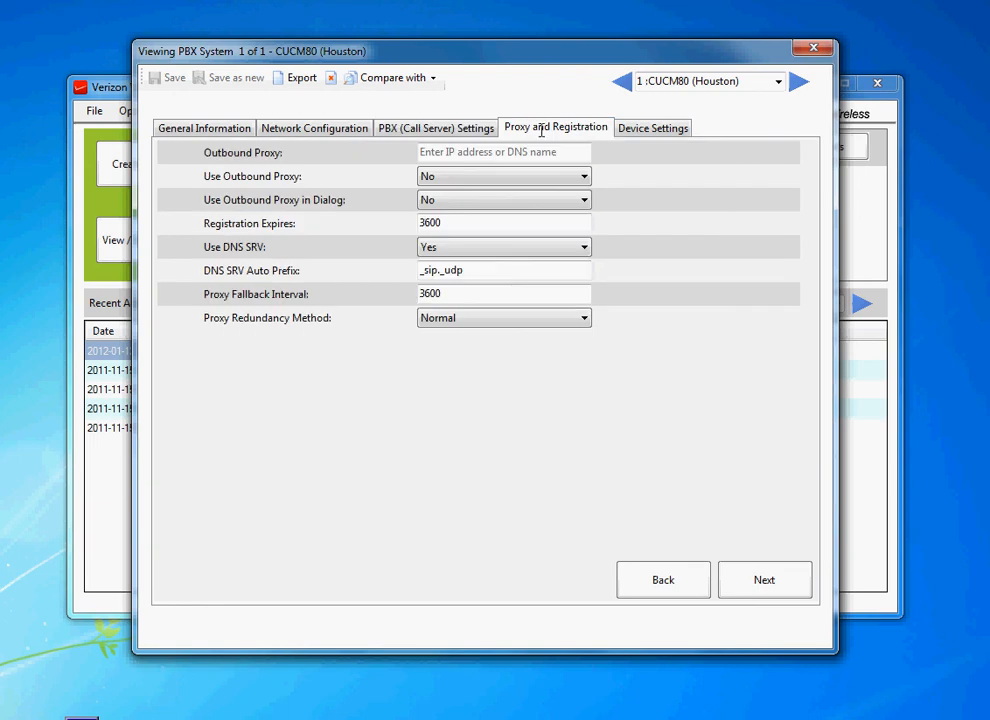
{"action": "left_click", "coordinate": [643, 129]}
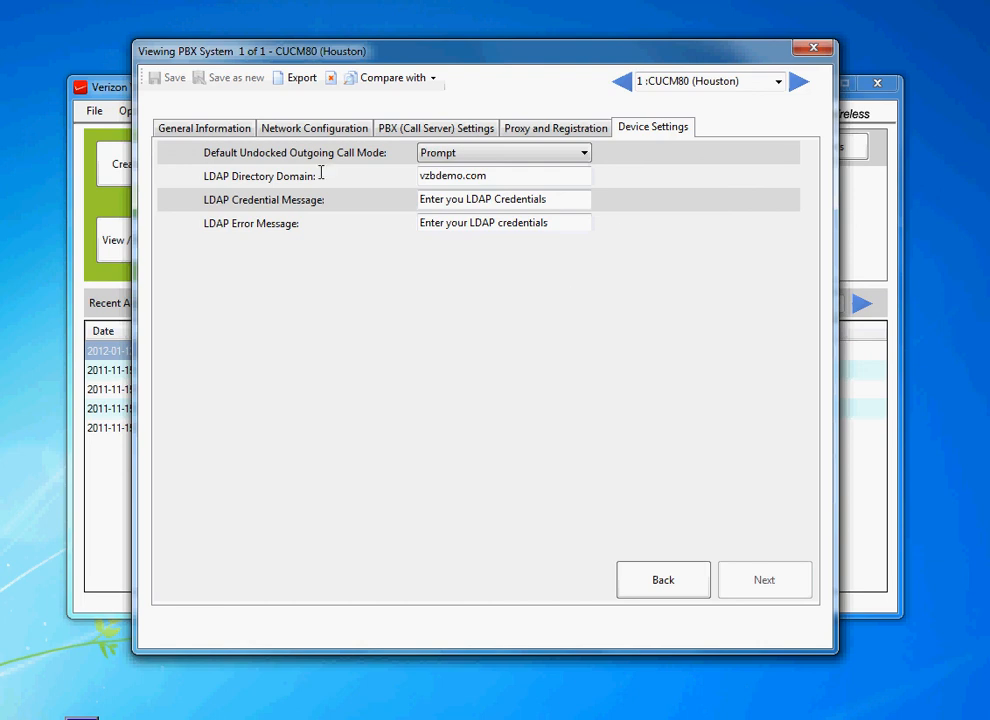
{"action": "left_click", "coordinate": [815, 46]}
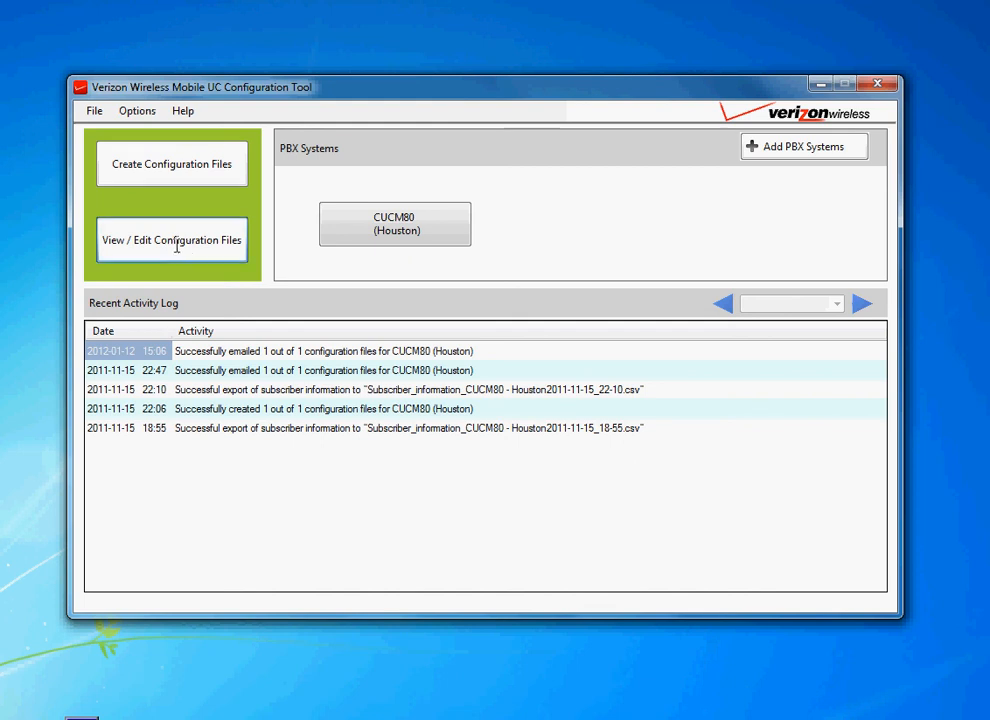
Step: Open the subscriber's .properties configuration file from the CUCM80_Houston_2011-11-15_22-6 folder for viewing
{"action": "left_click", "coordinate": [178, 242]}
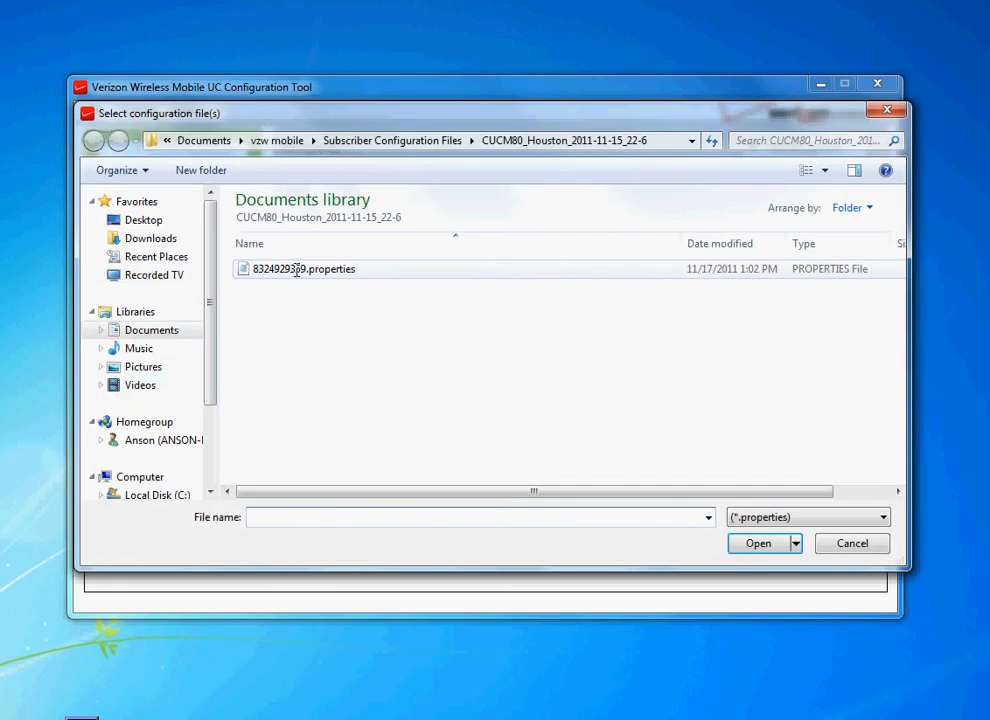
{"action": "left_click", "coordinate": [295, 272]}
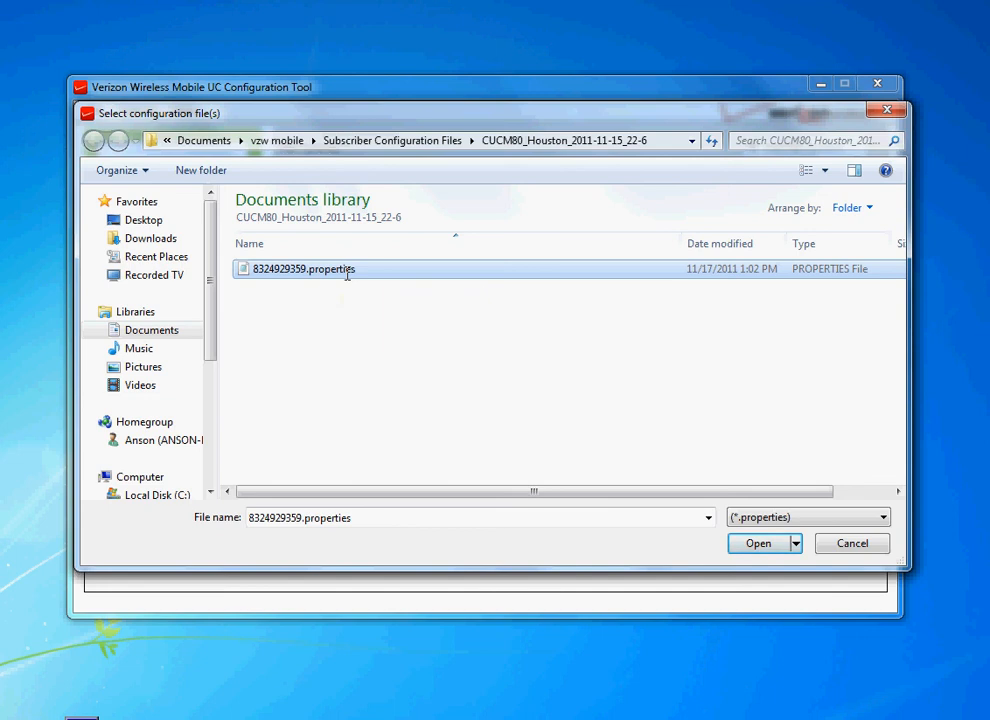
{"action": "double_click", "coordinate": [308, 270]}
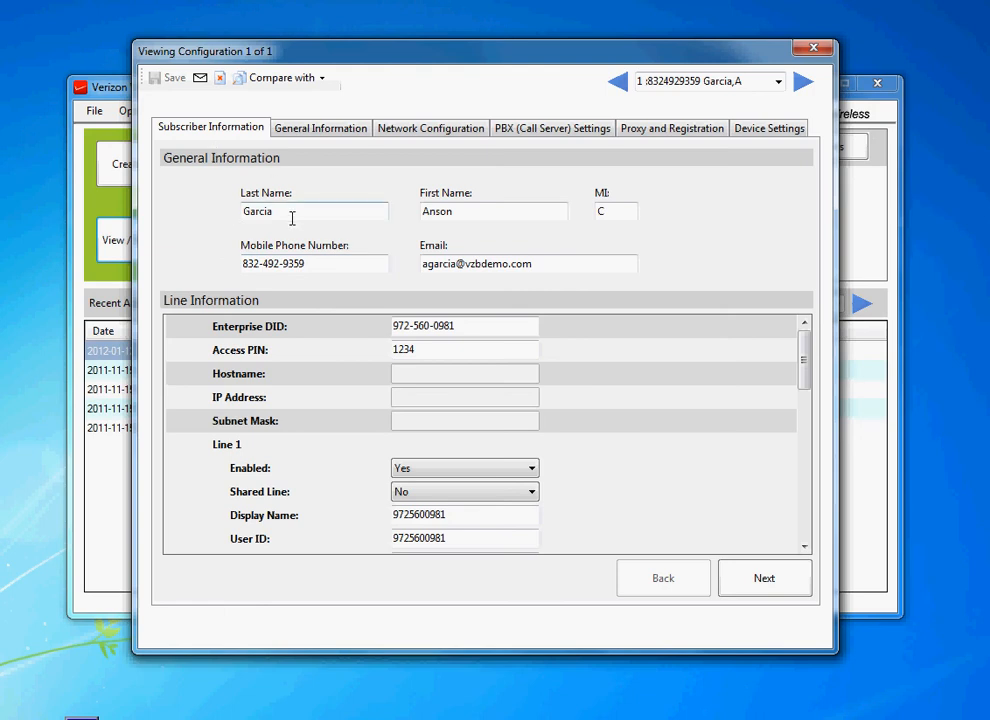
Step: Examine the subscriber's name, mobile number, Enterprise DID and Access PIN fields
{"action": "left_click_drag", "start_coordinate": [290, 216], "coordinate": [250, 214]}
{"action": "left_click_drag", "start_coordinate": [320, 271], "coordinate": [244, 271]}
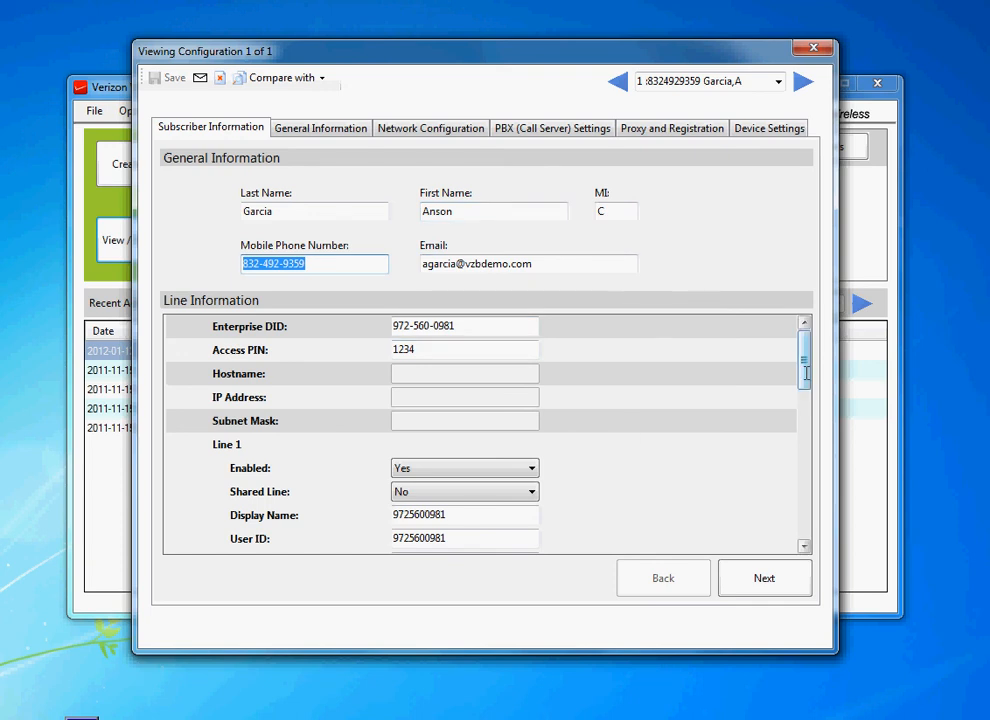
{"action": "left_click_drag", "start_coordinate": [460, 325], "coordinate": [390, 326]}
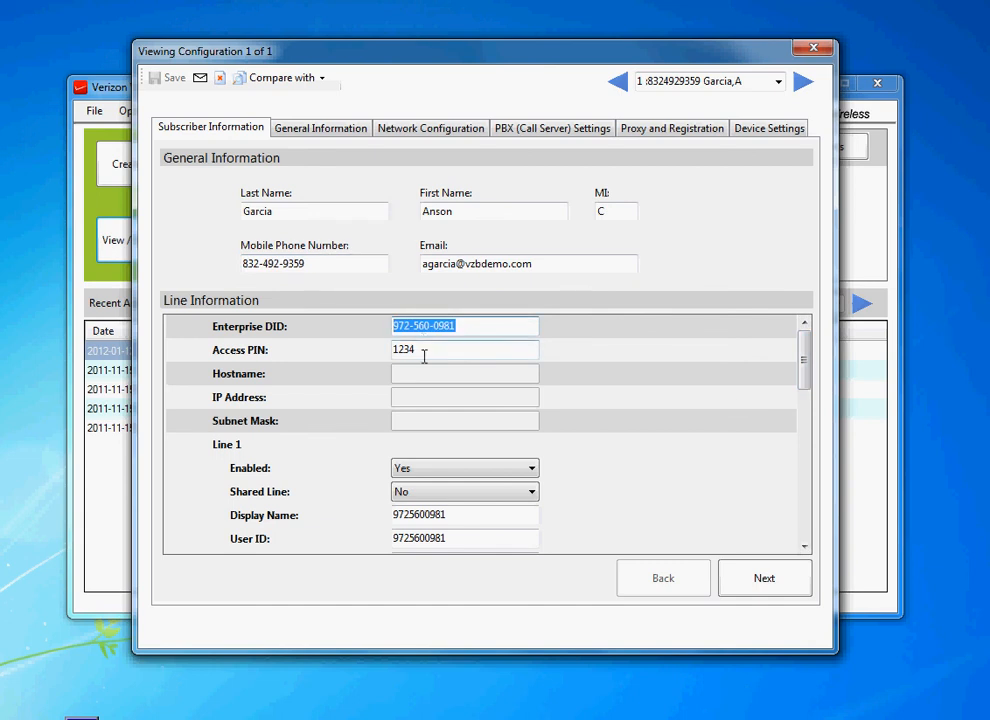
{"action": "left_click_drag", "start_coordinate": [431, 349], "coordinate": [382, 349]}
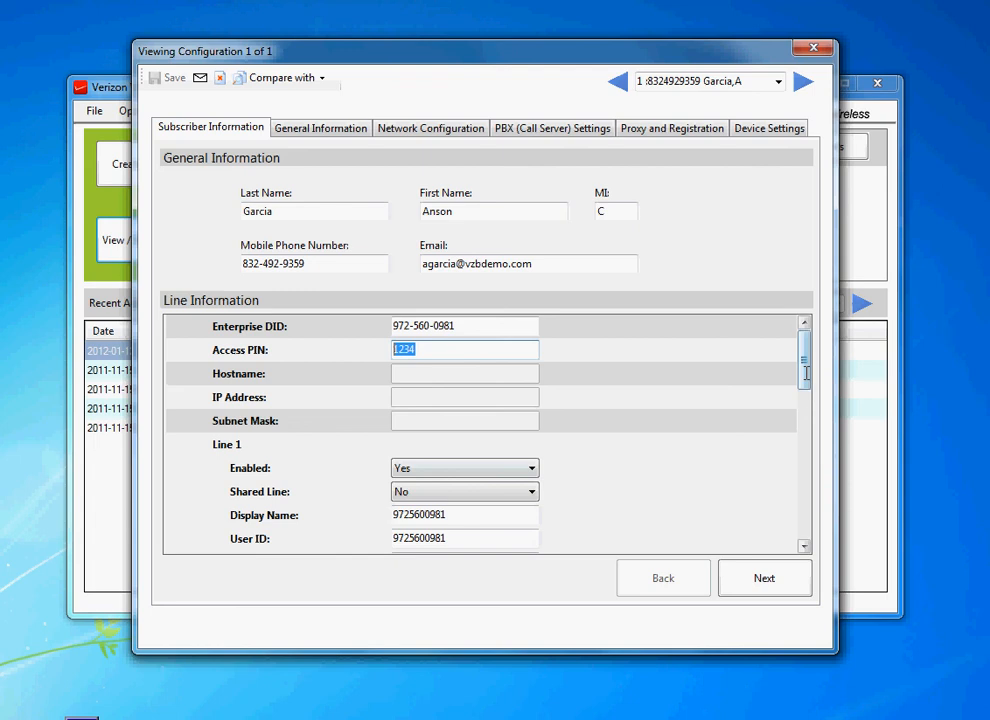
{"action": "left_click_drag", "start_coordinate": [806, 373], "coordinate": [806, 401]}
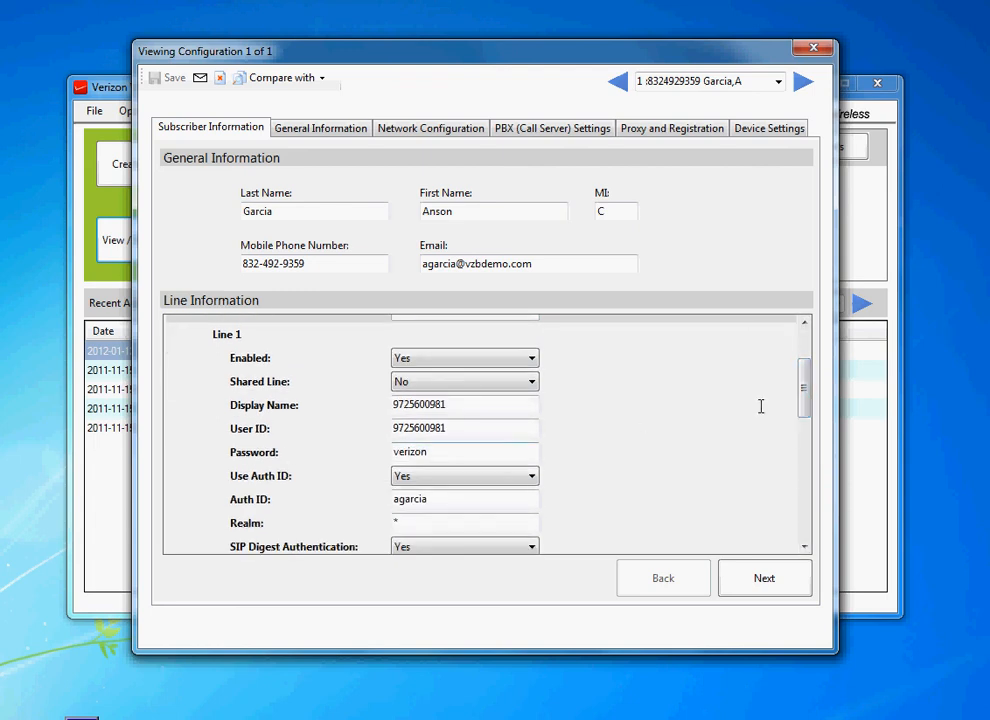
Step: Scroll to the Line 1 settings and examine the display name, user ID and password fields
{"action": "scroll", "coordinate": [455, 380], "scroll_direction": "down", "scroll_amount": 1}
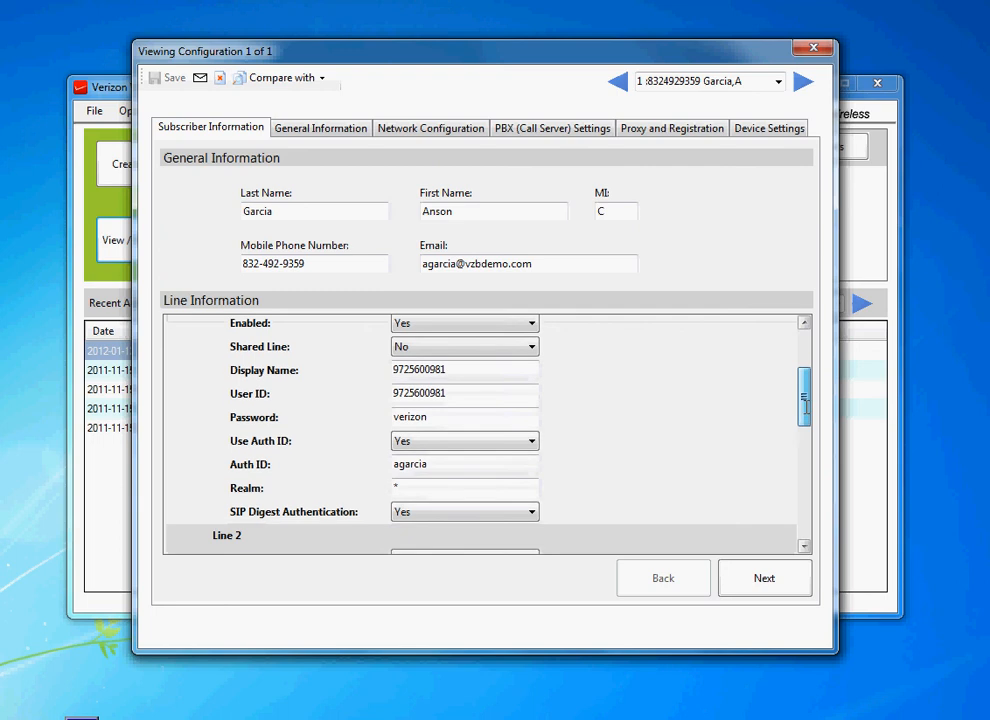
{"action": "double_click", "coordinate": [455, 372]}
{"action": "double_click", "coordinate": [457, 393]}
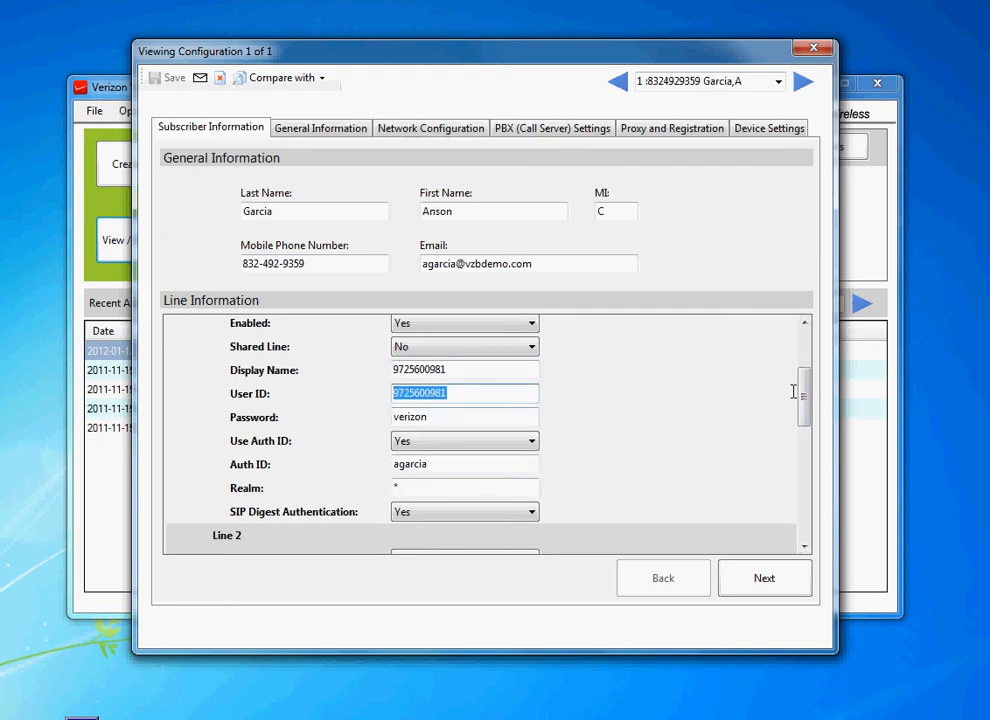
{"action": "double_click", "coordinate": [440, 417]}
{"action": "double_click", "coordinate": [453, 393]}
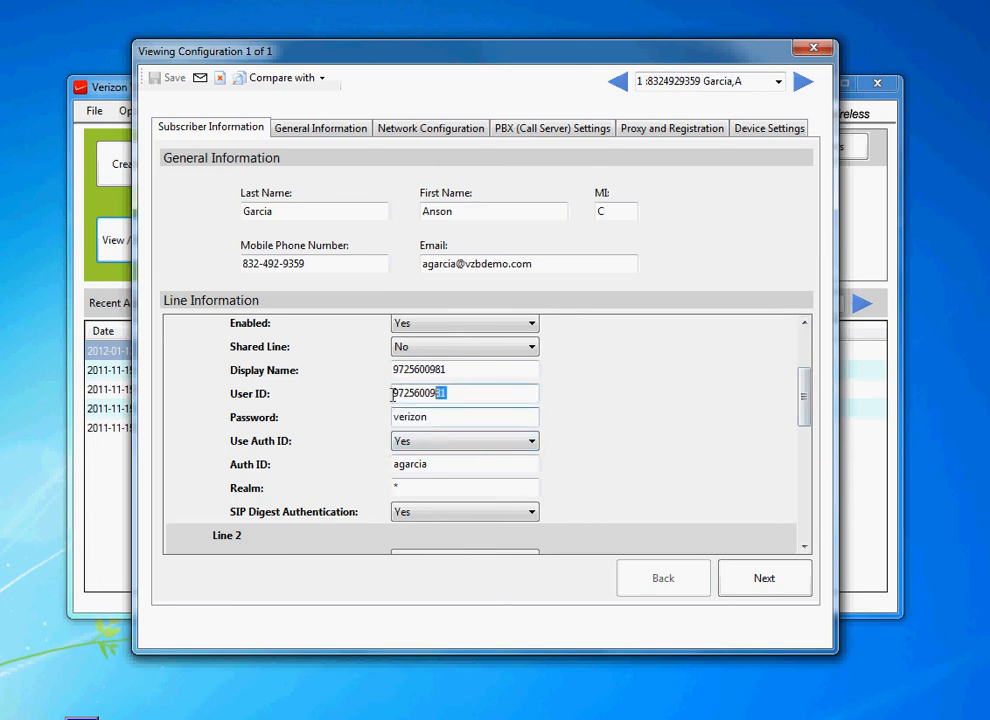
{"action": "double_click", "coordinate": [415, 417]}
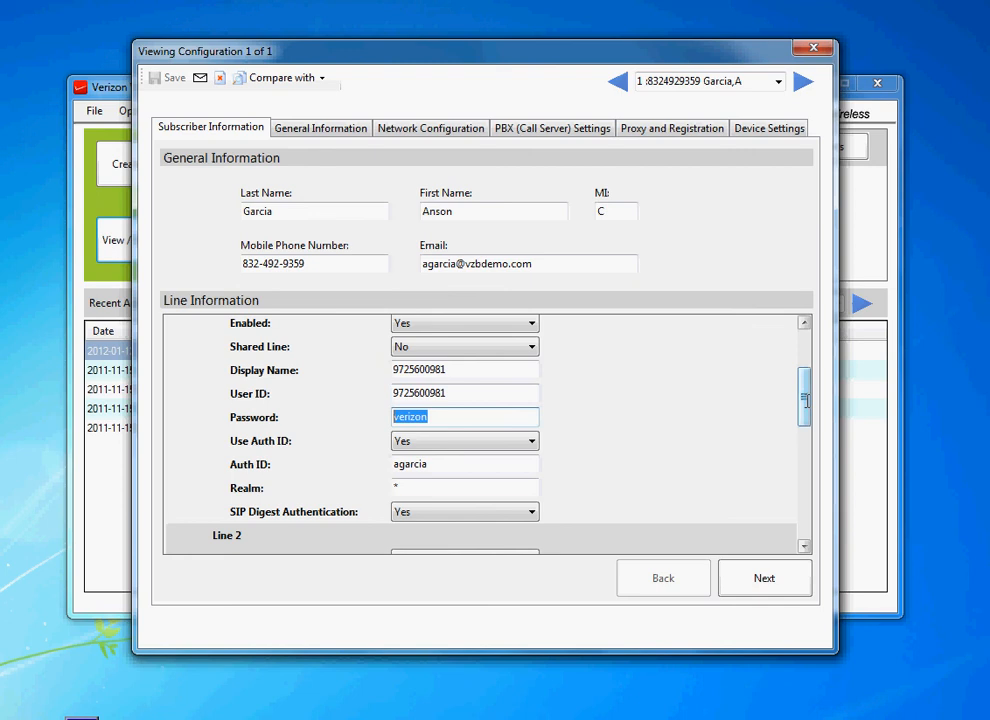
Step: Examine the Line 1 Auth ID, Realm and SIP Digest Authentication fields, then scroll through the Line 2 and Line 3 settings
{"action": "scroll", "coordinate": [802, 402], "scroll_direction": "down", "scroll_amount": 1}
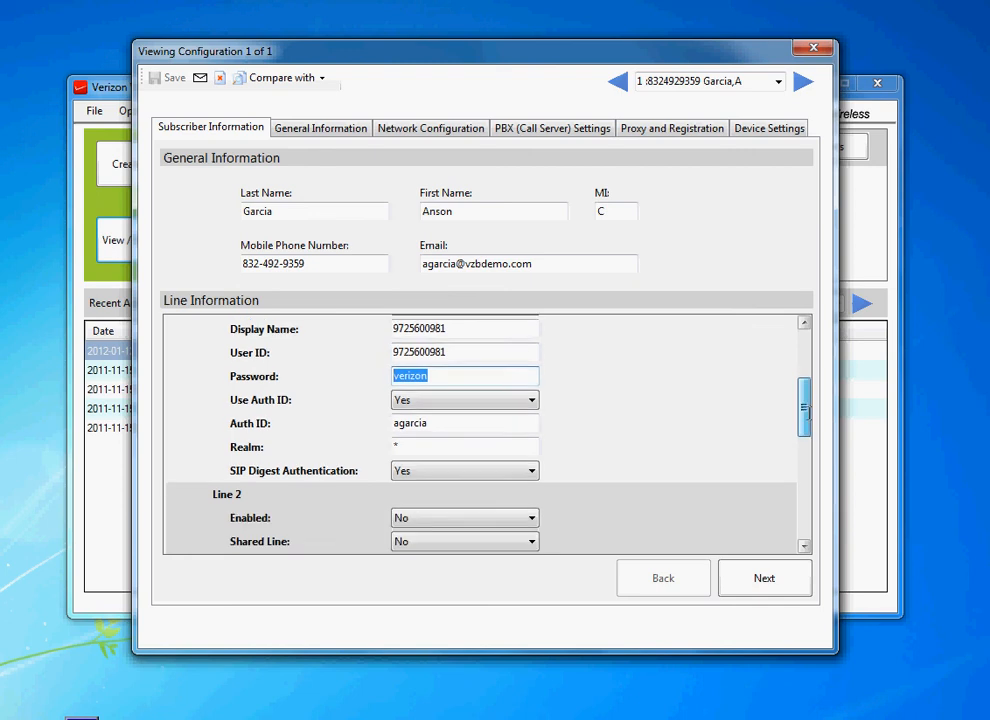
{"action": "left_click", "coordinate": [427, 417]}
{"action": "double_click", "coordinate": [427, 417]}
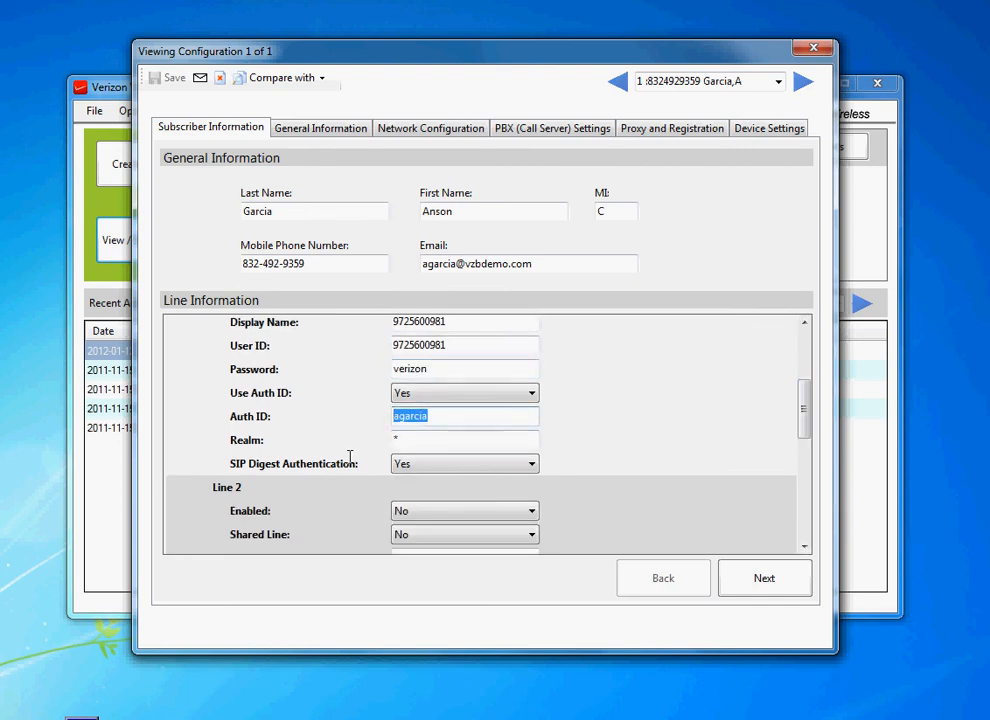
{"action": "left_click", "coordinate": [404, 441]}
{"action": "double_click", "coordinate": [401, 442]}
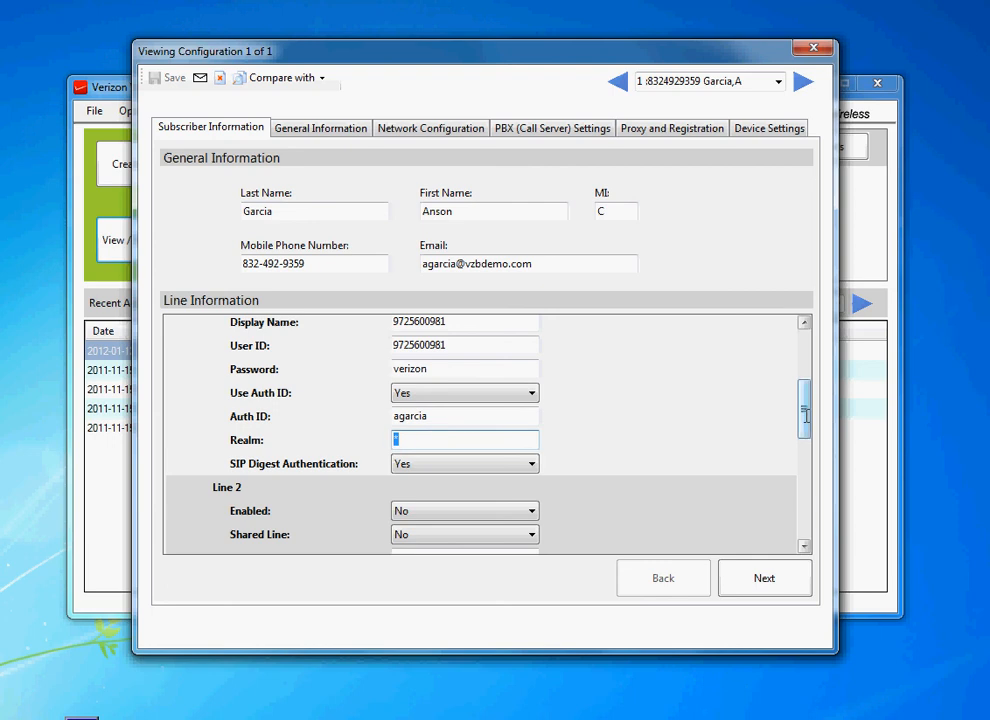
{"action": "left_click_drag", "start_coordinate": [806, 415], "coordinate": [817, 526]}
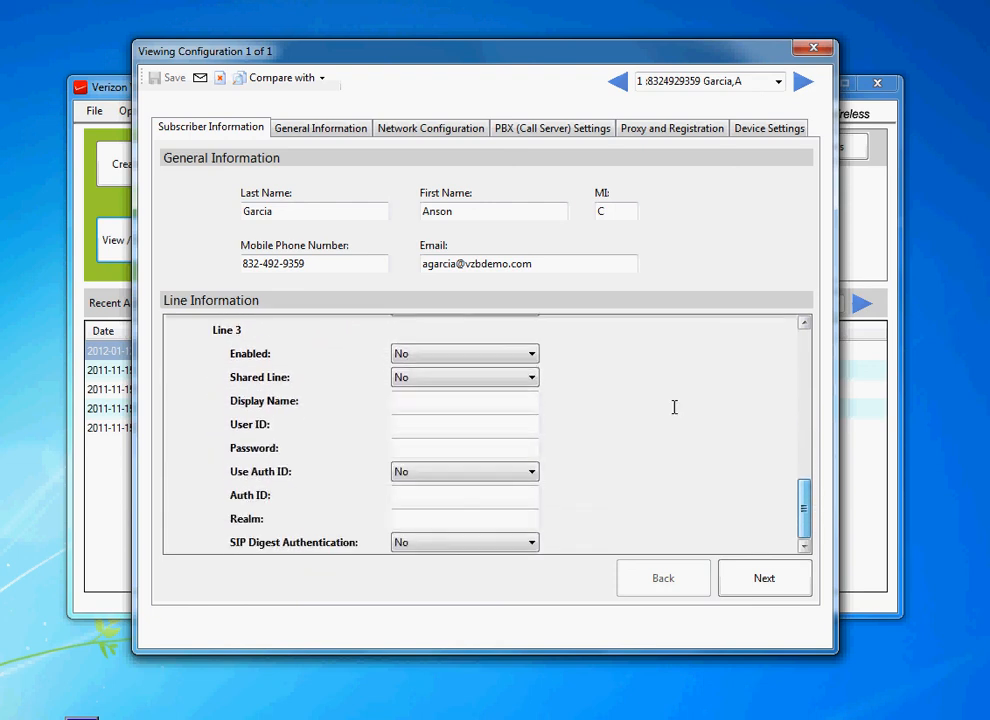
Step: Review the subscriber file's General Information and Network Configuration tabs
{"action": "left_click", "coordinate": [329, 127]}
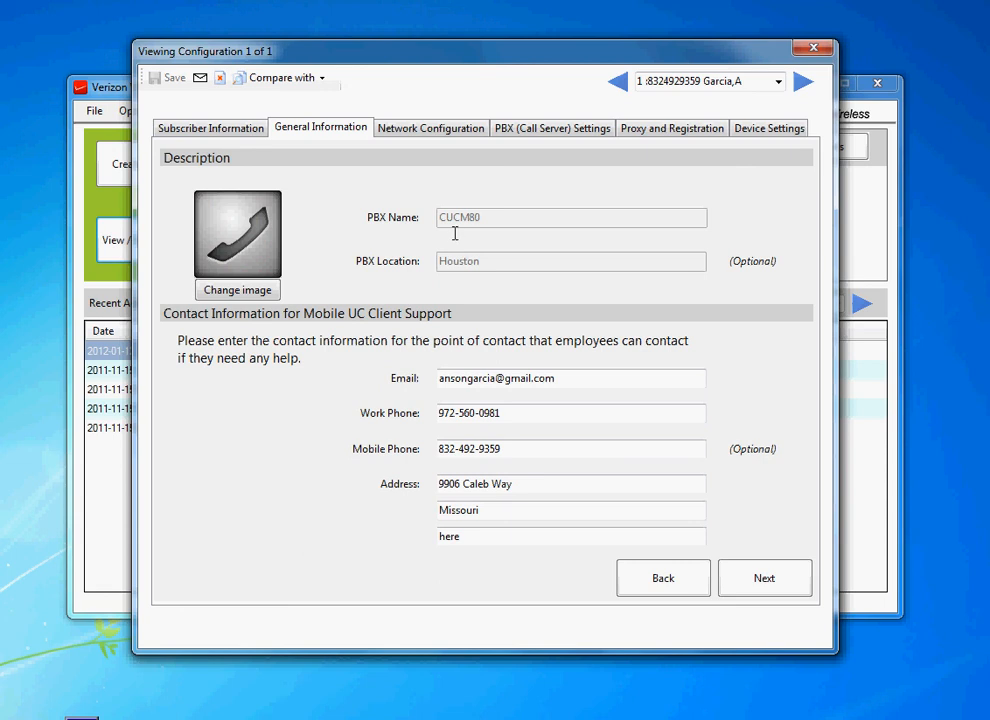
{"action": "left_click", "coordinate": [408, 130]}
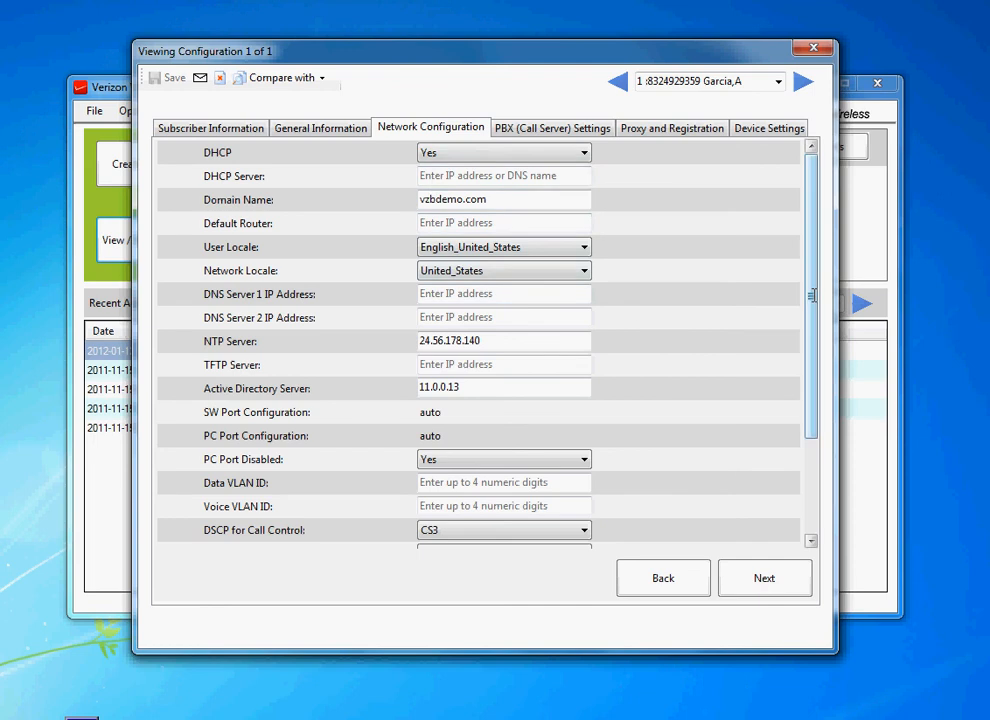
{"action": "mouse_move", "coordinate": [812, 296]}
{"action": "left_mouse_down"}
{"action": "mouse_move", "coordinate": [823, 408]}
{"action": "mouse_move", "coordinate": [805, 277]}
{"action": "left_mouse_up"}
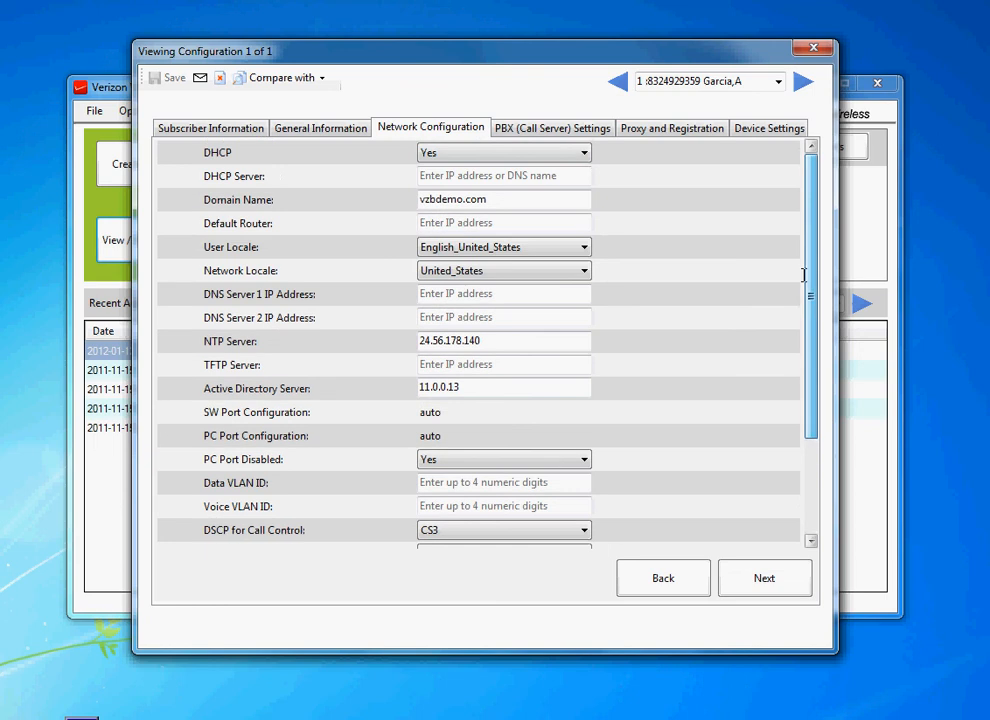
Step: Review the PBX (Call Server) Settings tab including the Enterprise Feature Access codes, then open the Proxy and Registration tab
{"action": "left_click", "coordinate": [553, 130]}
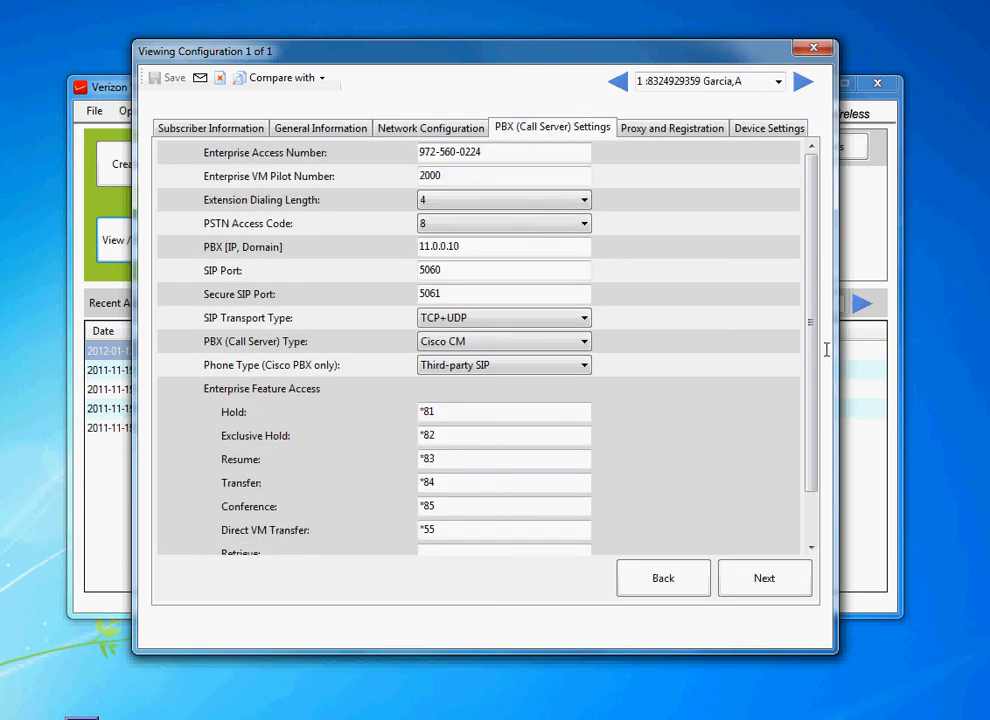
{"action": "scroll", "coordinate": [826, 350], "scroll_direction": "down", "scroll_amount": 1}
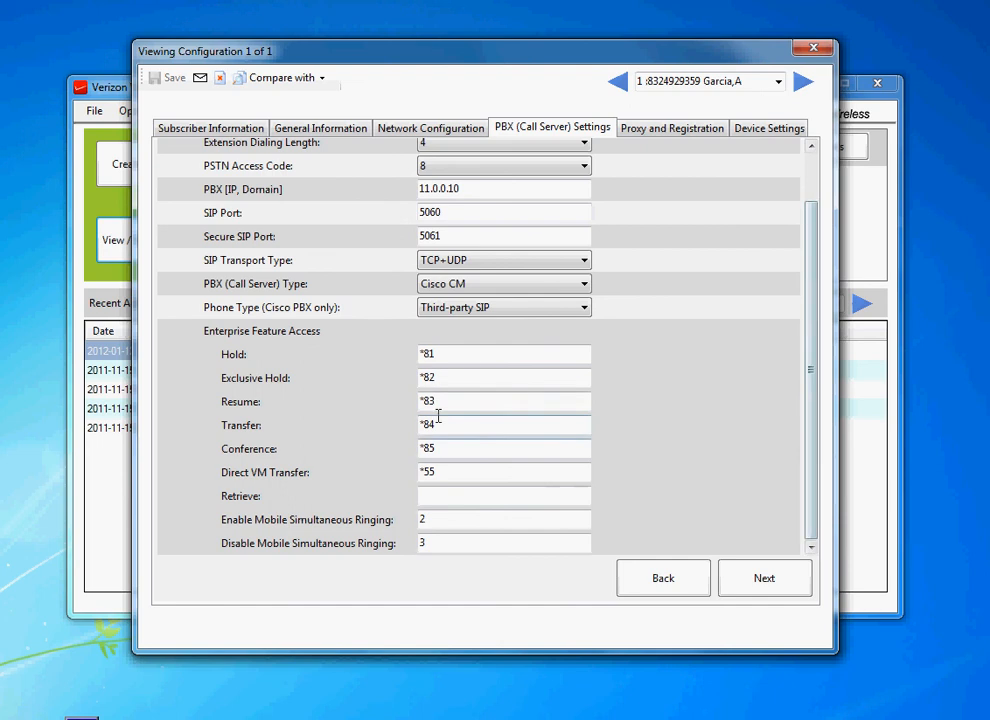
{"action": "left_click", "coordinate": [657, 128]}
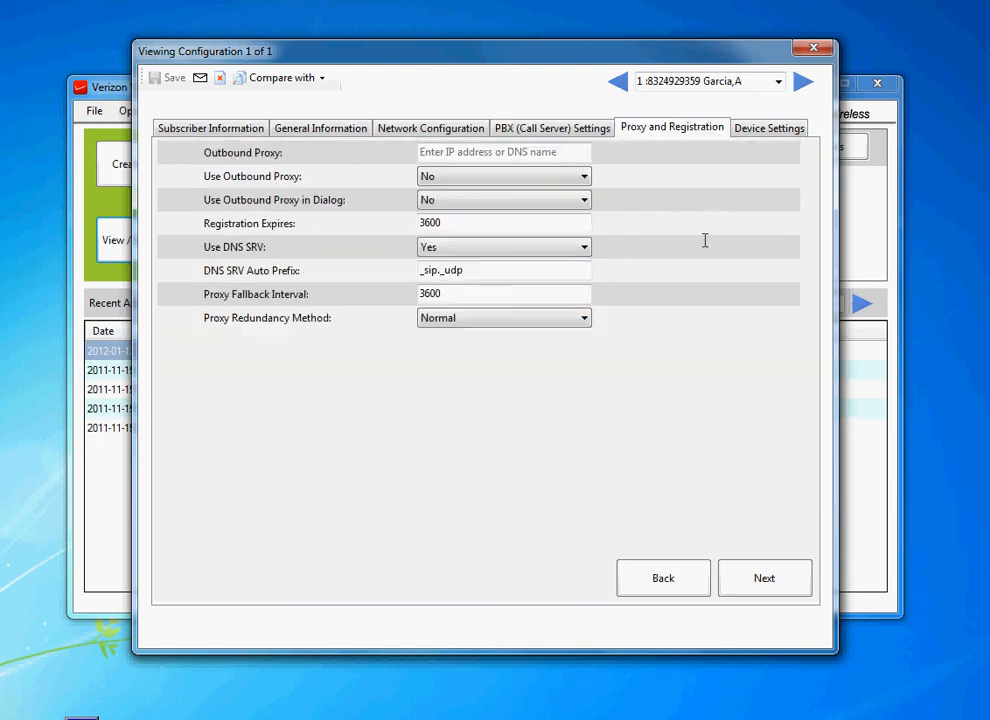
Step: Review the Device Settings tab and list the choices for Default Undocked Outgoing Call Mode without changing it
{"action": "left_click", "coordinate": [745, 131]}
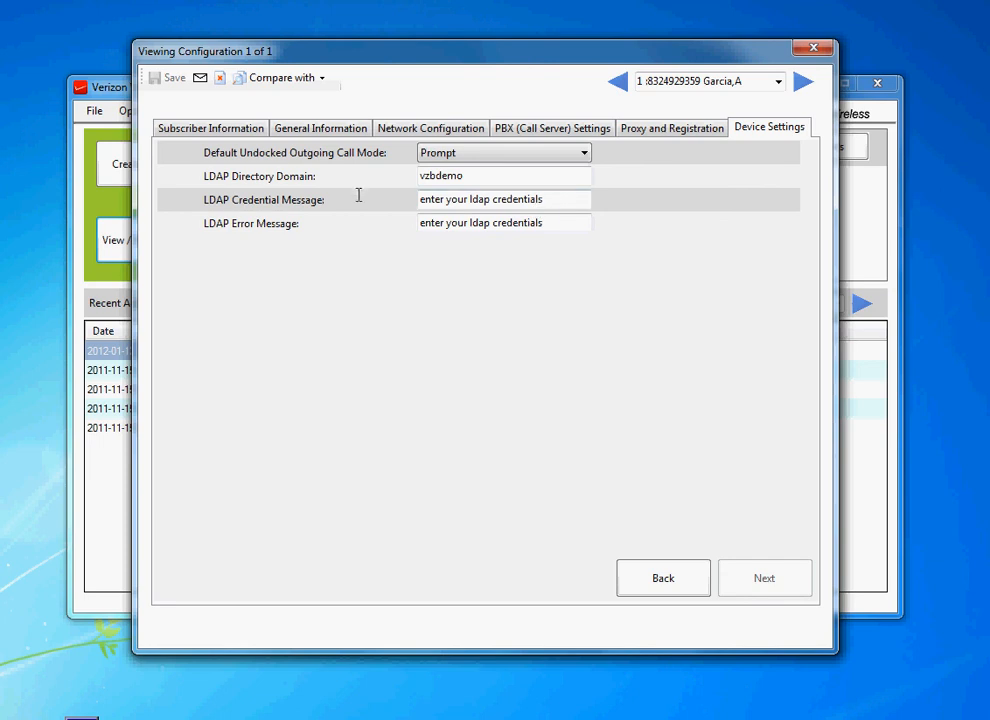
{"action": "left_click", "coordinate": [473, 153]}
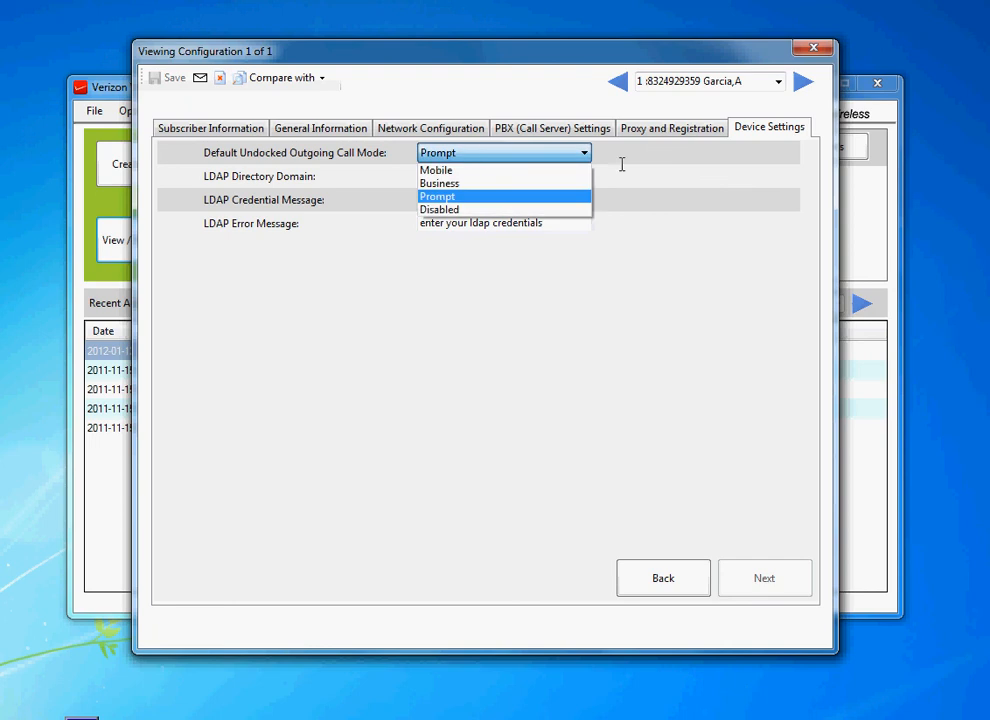
{"action": "left_click", "coordinate": [681, 178]}
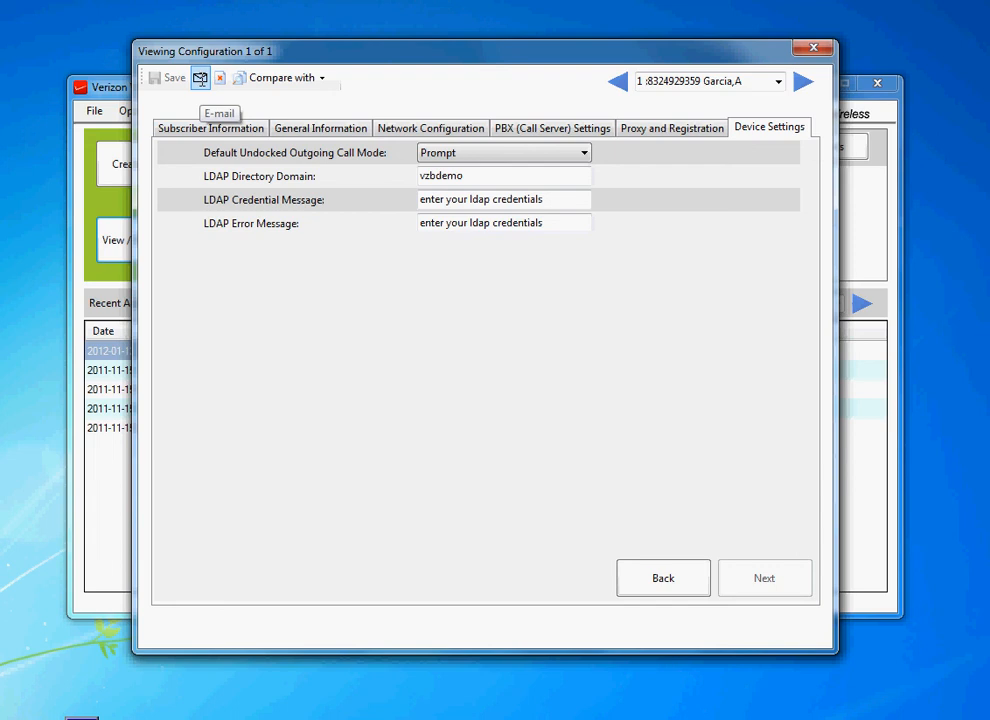
Step: Open the e-mail selection for the subscriber's configuration file, cancel it, and close the configuration viewer
{"action": "left_click", "coordinate": [200, 79]}
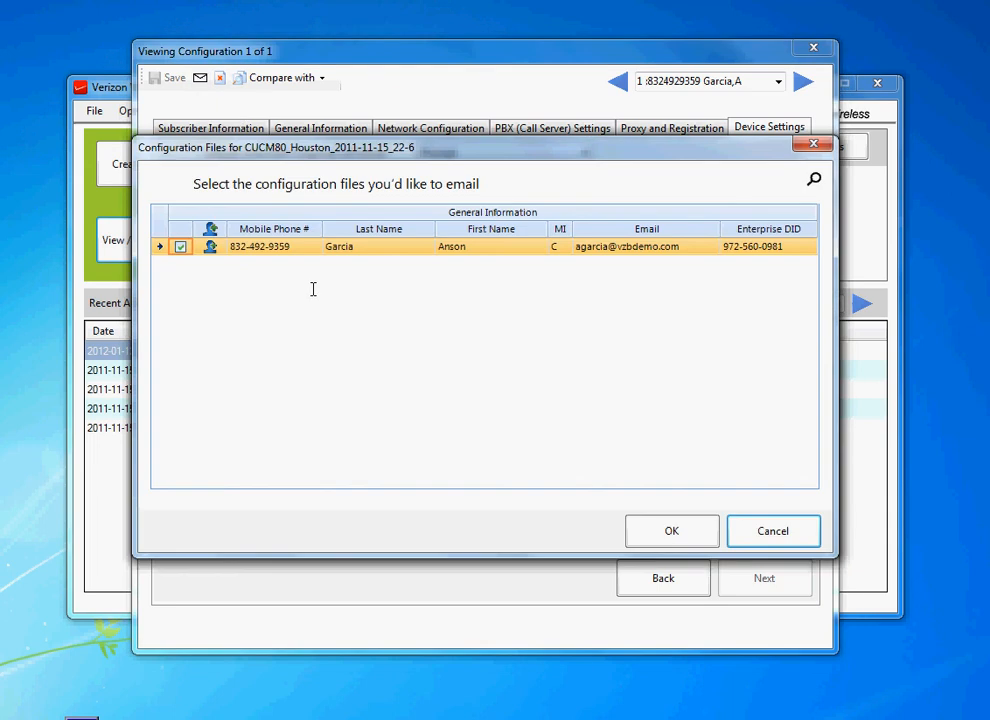
{"action": "left_click", "coordinate": [773, 526]}
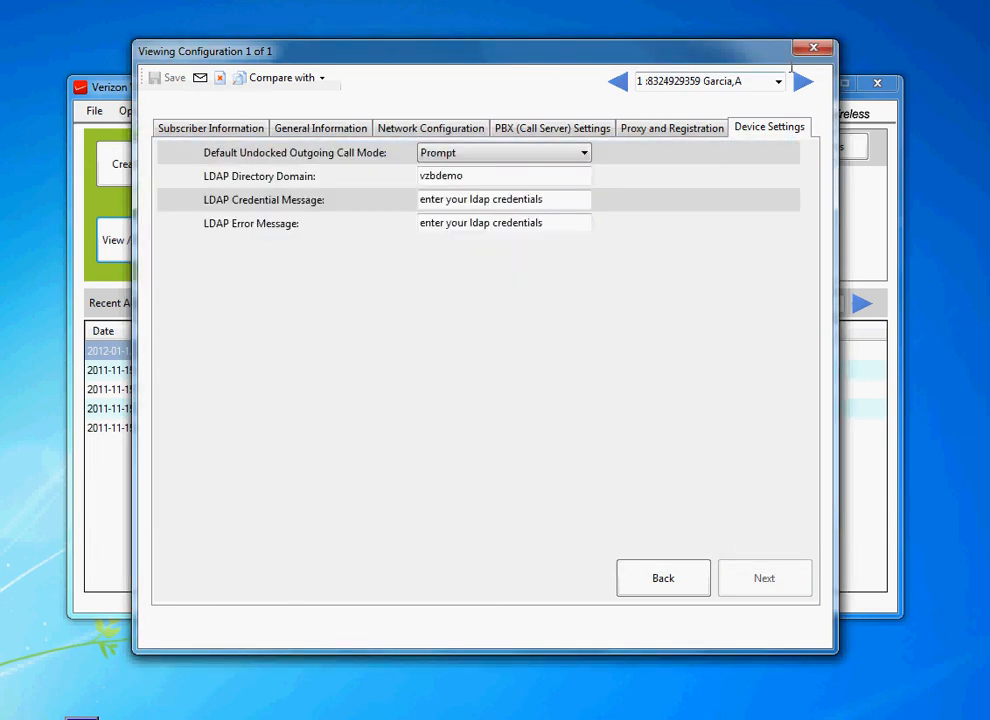
{"action": "left_click", "coordinate": [813, 47]}
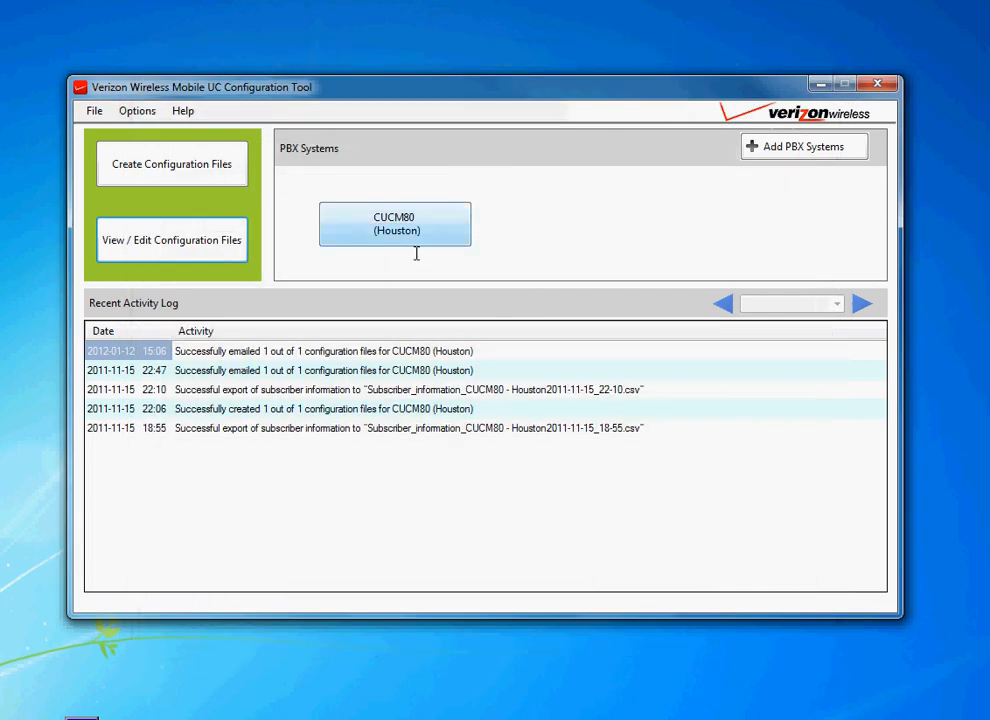
Step: Open the Setup Email settings to review the account and outgoing SMTP server fields, then cancel
{"action": "left_click", "coordinate": [137, 111]}
{"action": "left_click", "coordinate": [148, 205]}
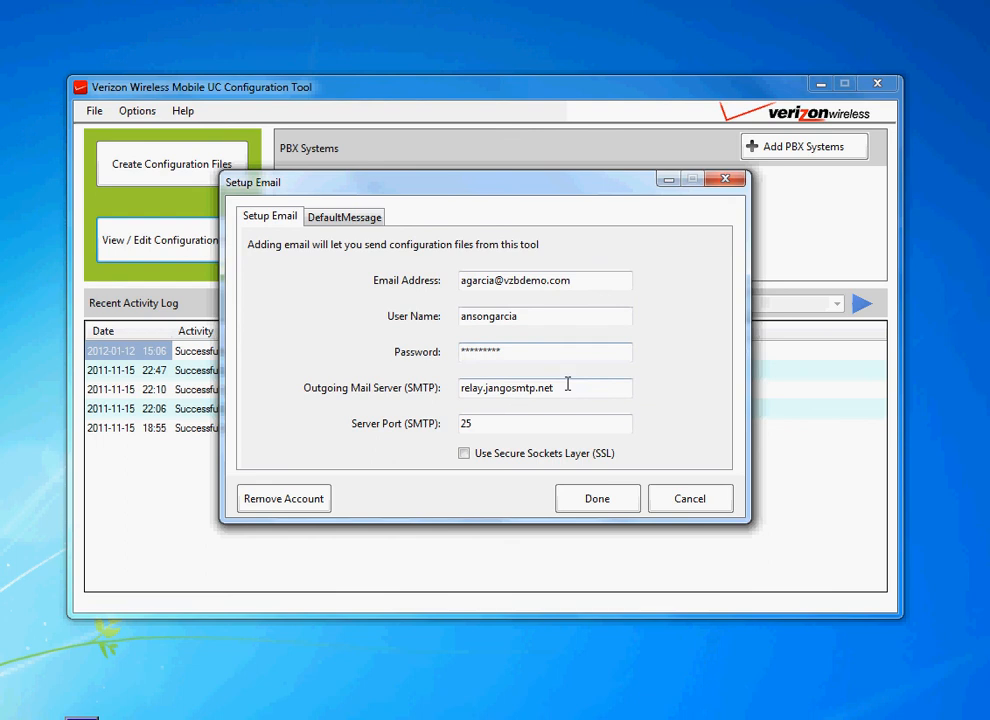
{"action": "left_click", "coordinate": [521, 392]}
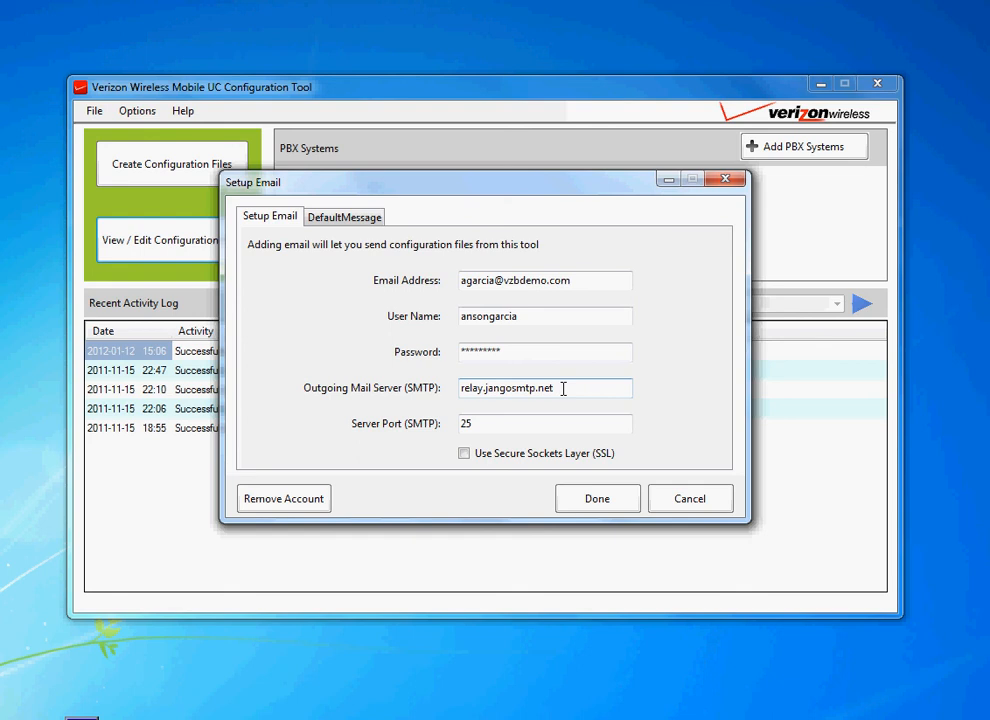
{"action": "left_click", "coordinate": [690, 498]}
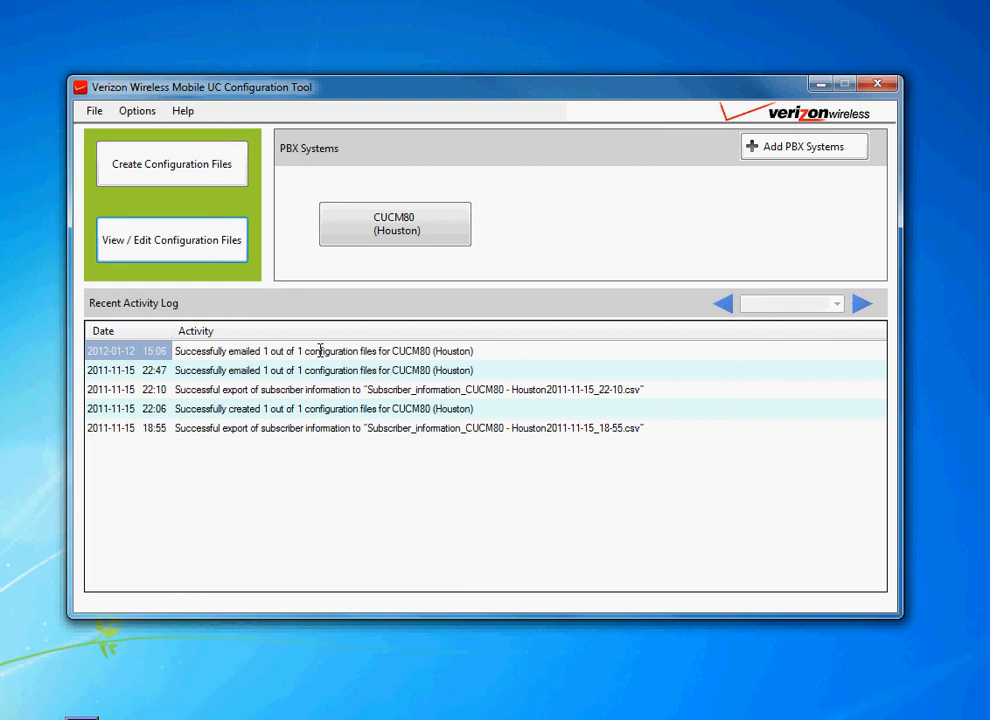
{"action": "left_click", "coordinate": [94, 111]}
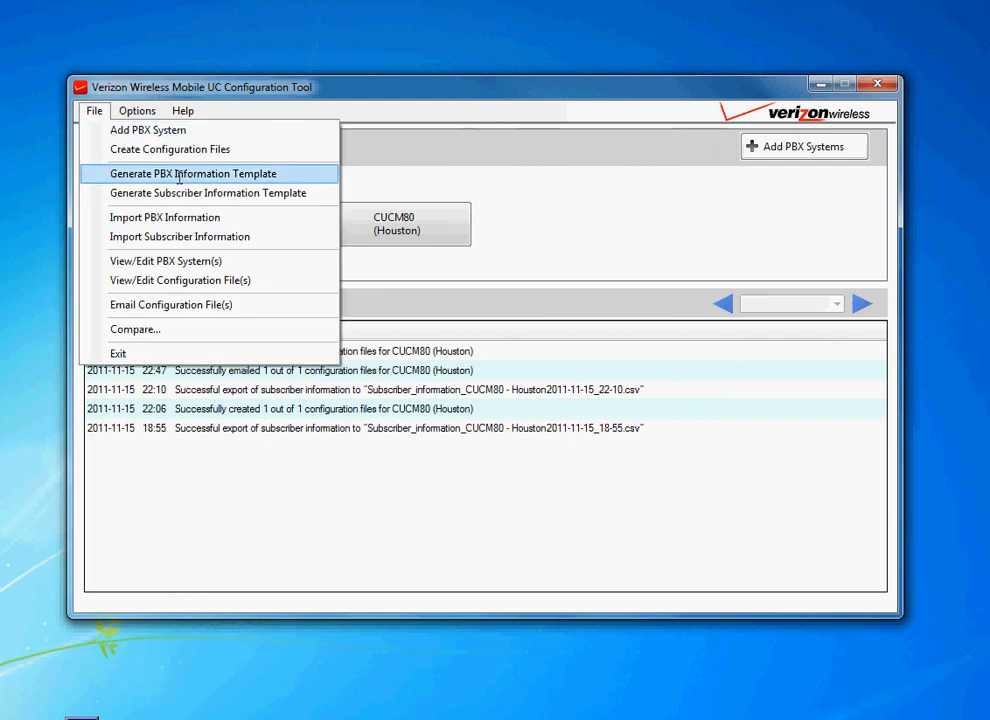
{"action": "left_click", "coordinate": [480, 184]}
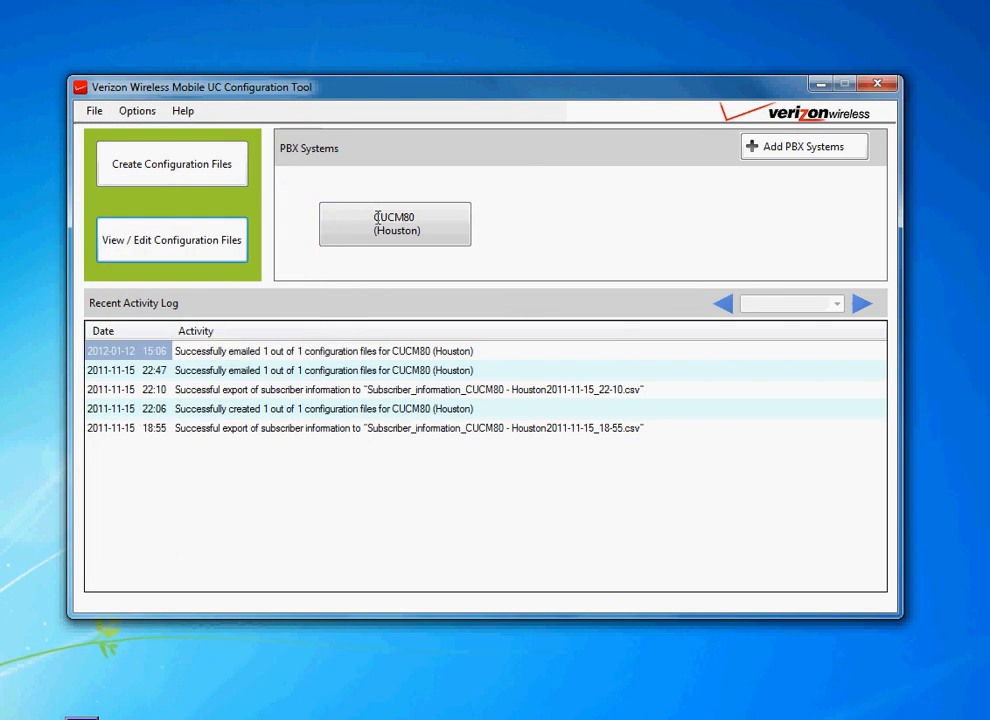
{"action": "left_click", "coordinate": [192, 252]}
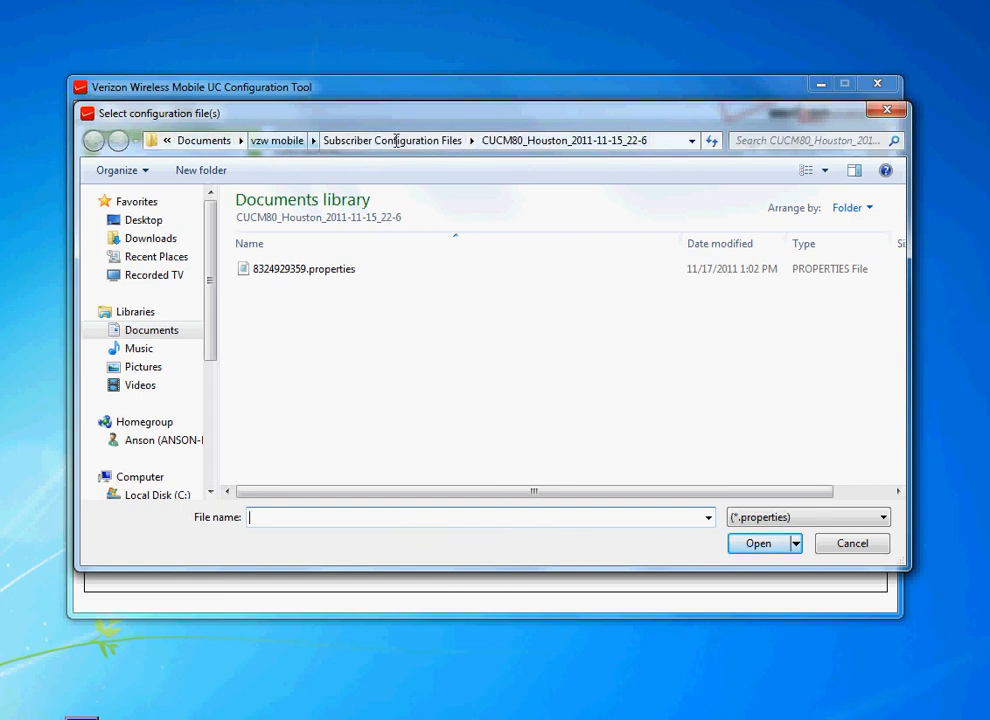
{"action": "left_click", "coordinate": [317, 270]}
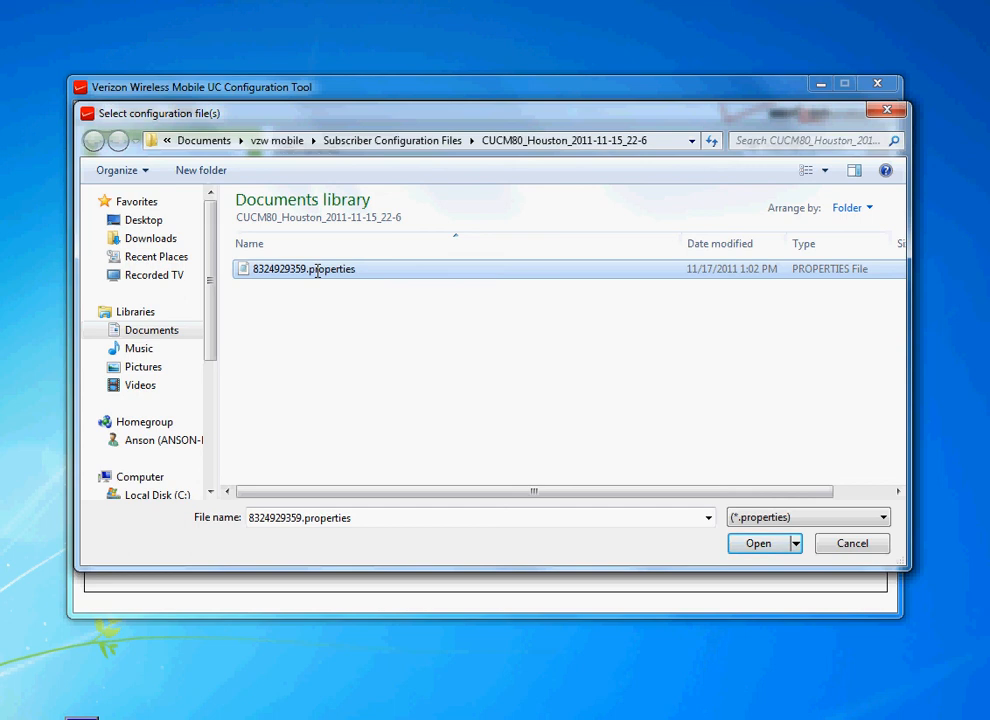
{"action": "left_click", "coordinate": [318, 270]}
{"action": "left_click_drag", "start_coordinate": [359, 270], "coordinate": [252, 280]}
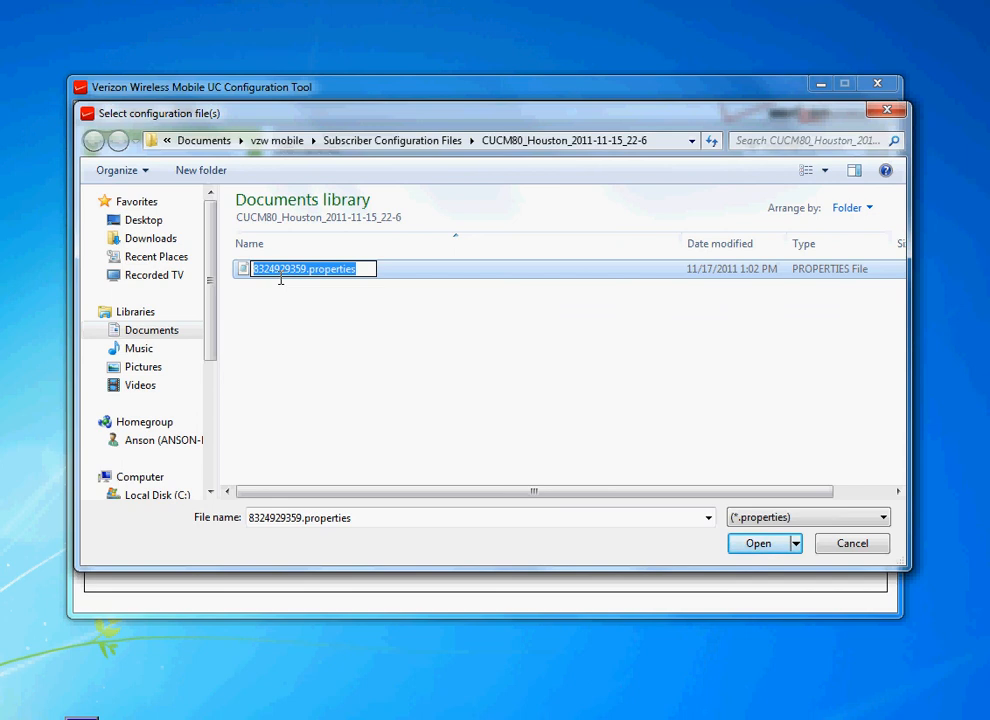
{"action": "key", "text": "Escape"}
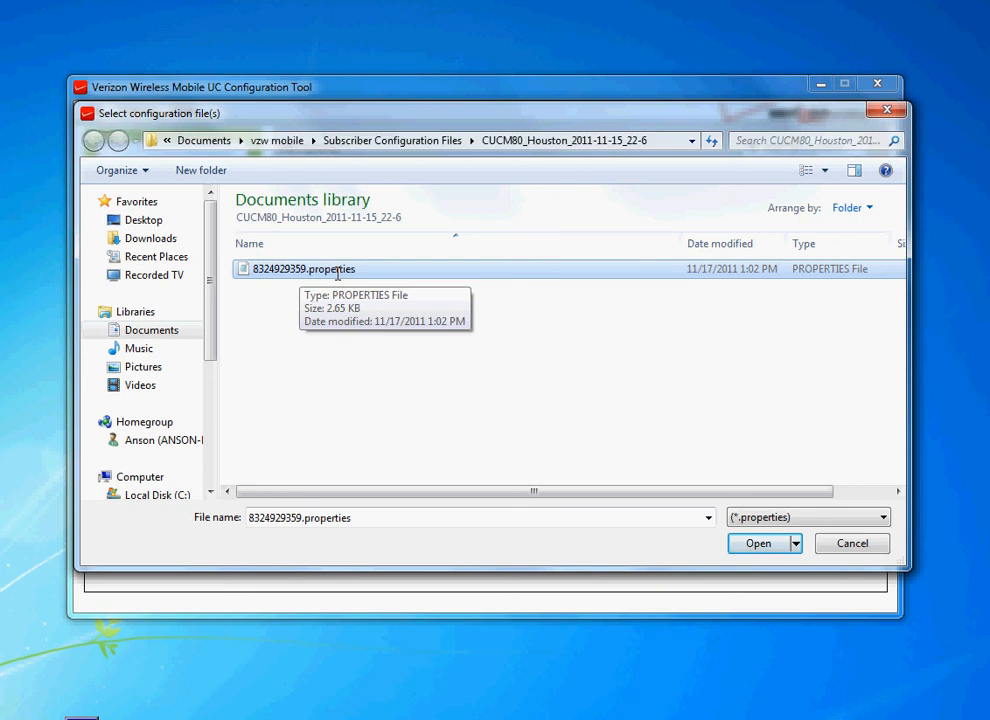
{"action": "left_click", "coordinate": [850, 543]}
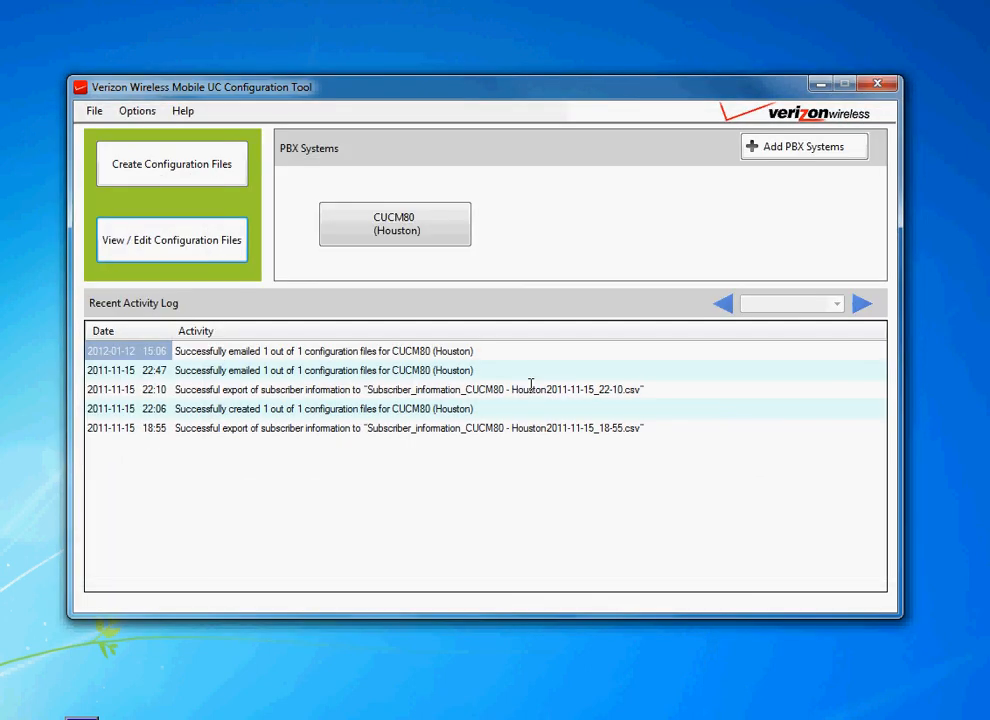